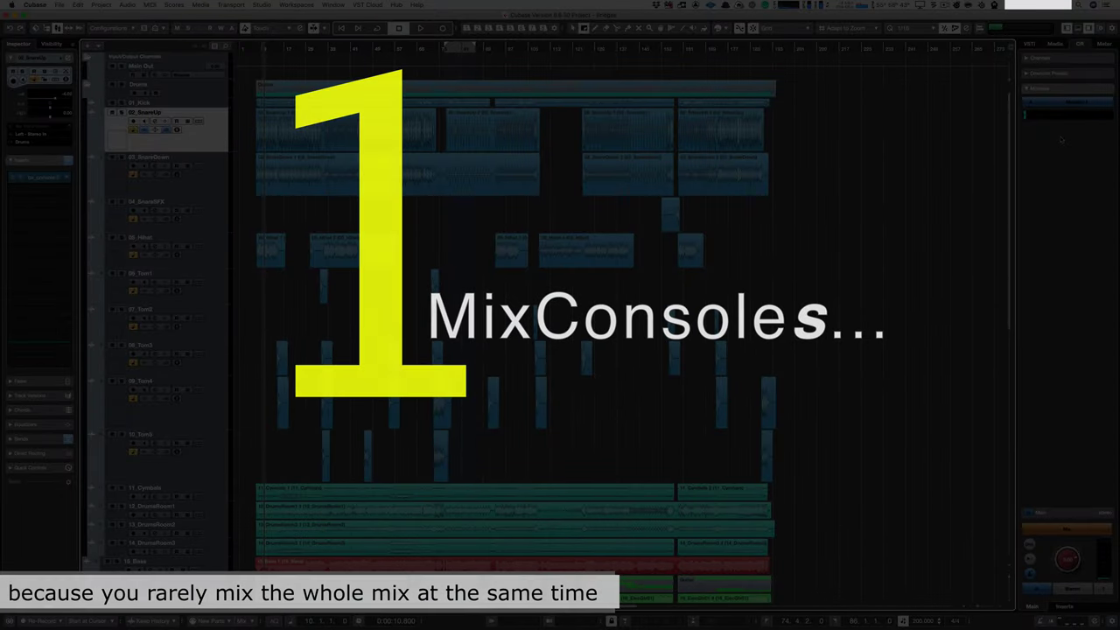
Open MixConsole, MixConsole 2 and MixConsole 3, then play and stop the project to watch meters.
key("alt+F3")
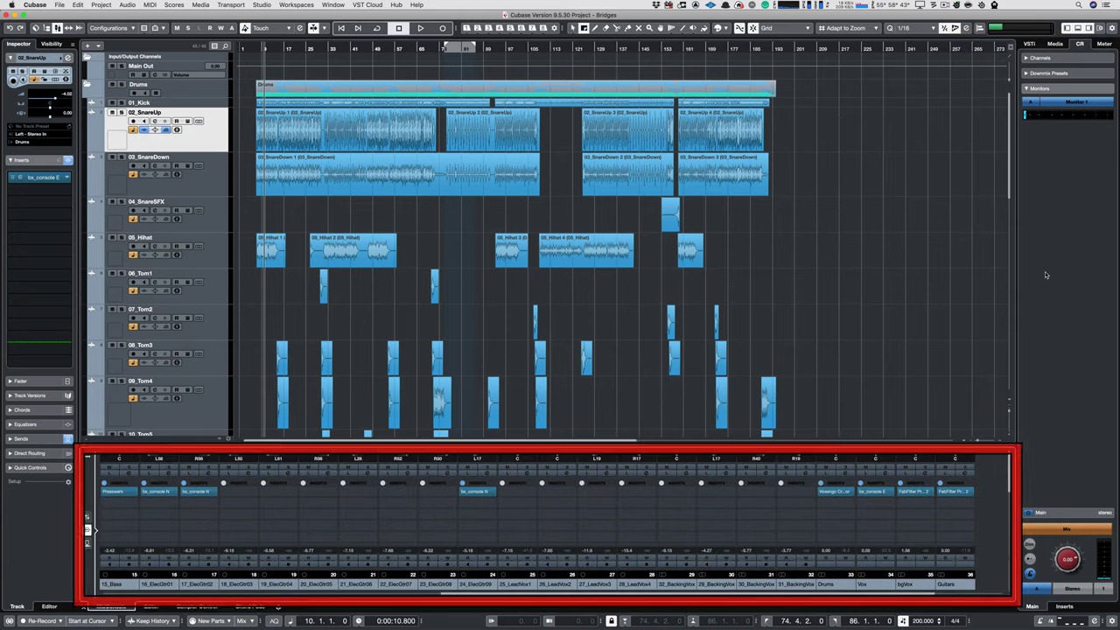
key("F3")
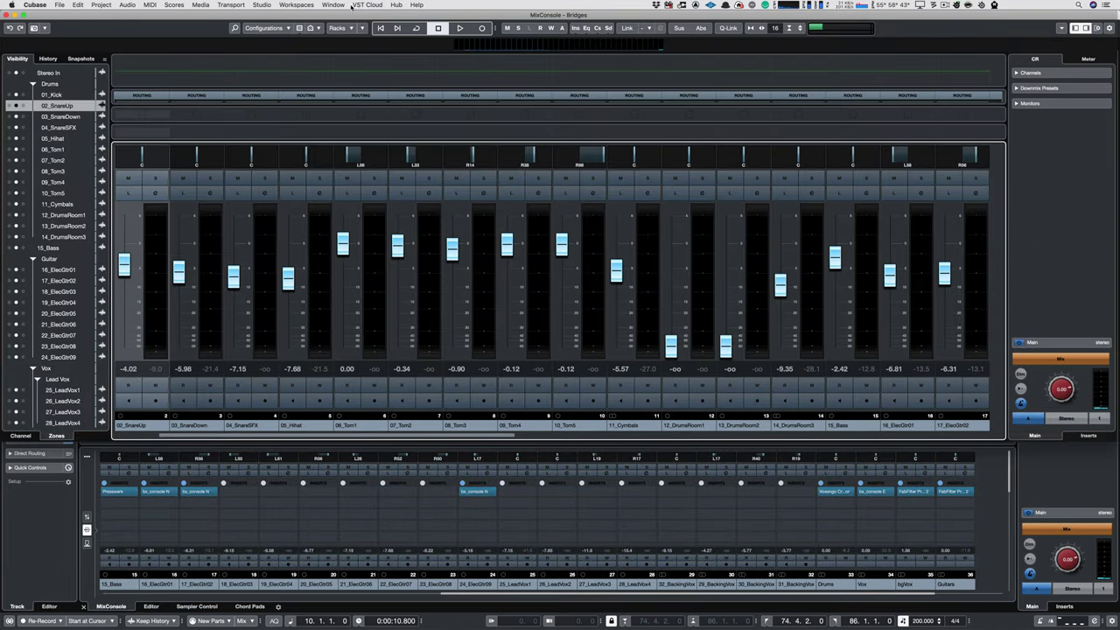
key("shift+F3")
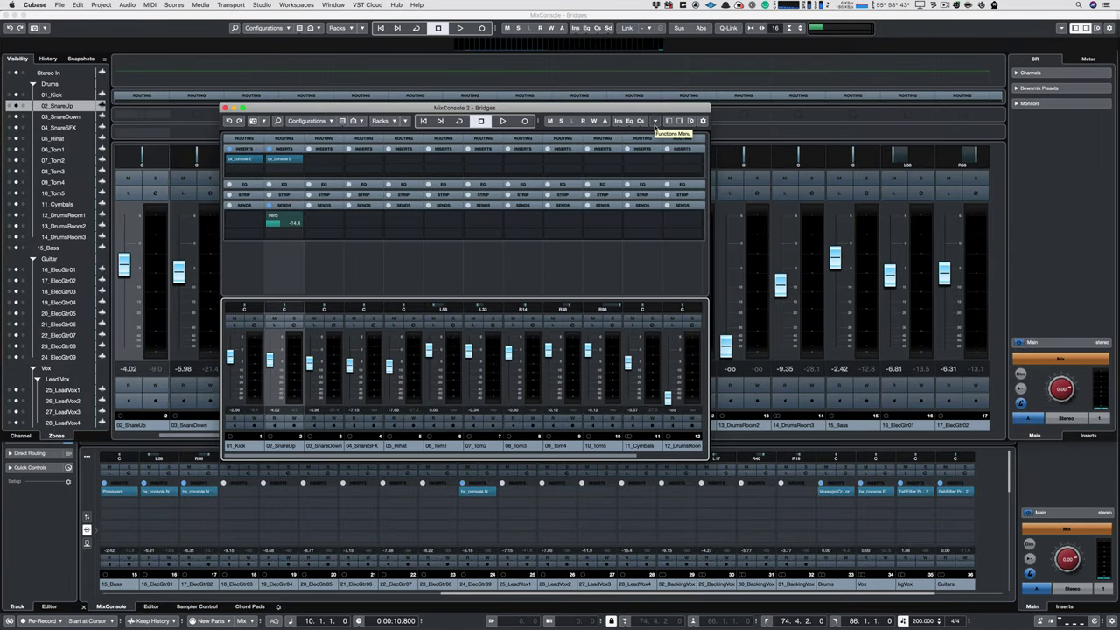
key("ctrl+F3")
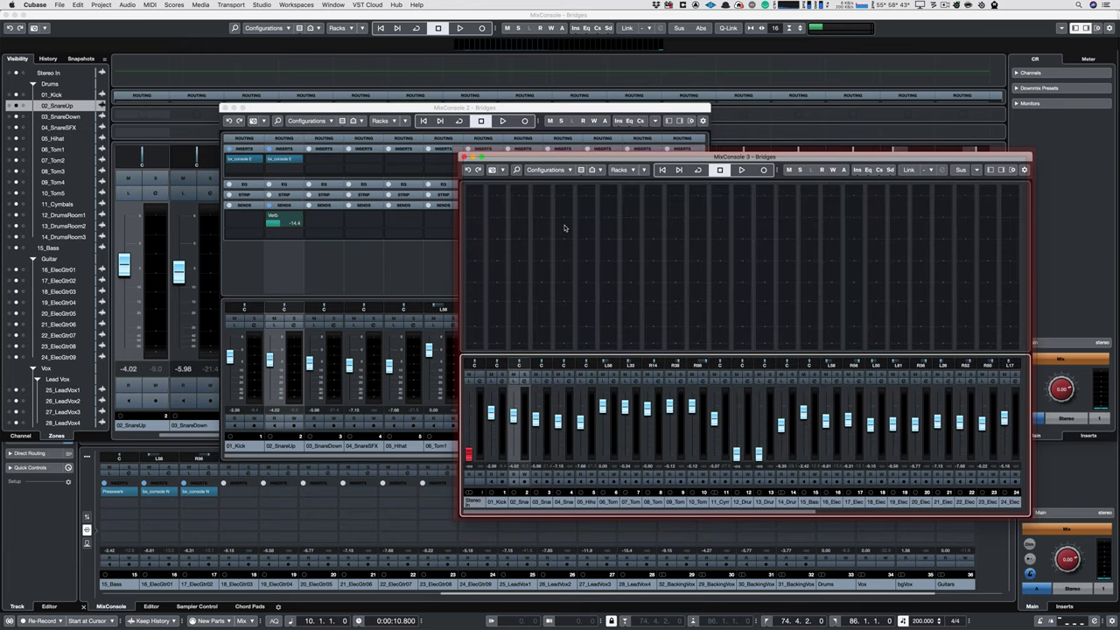
key("space")
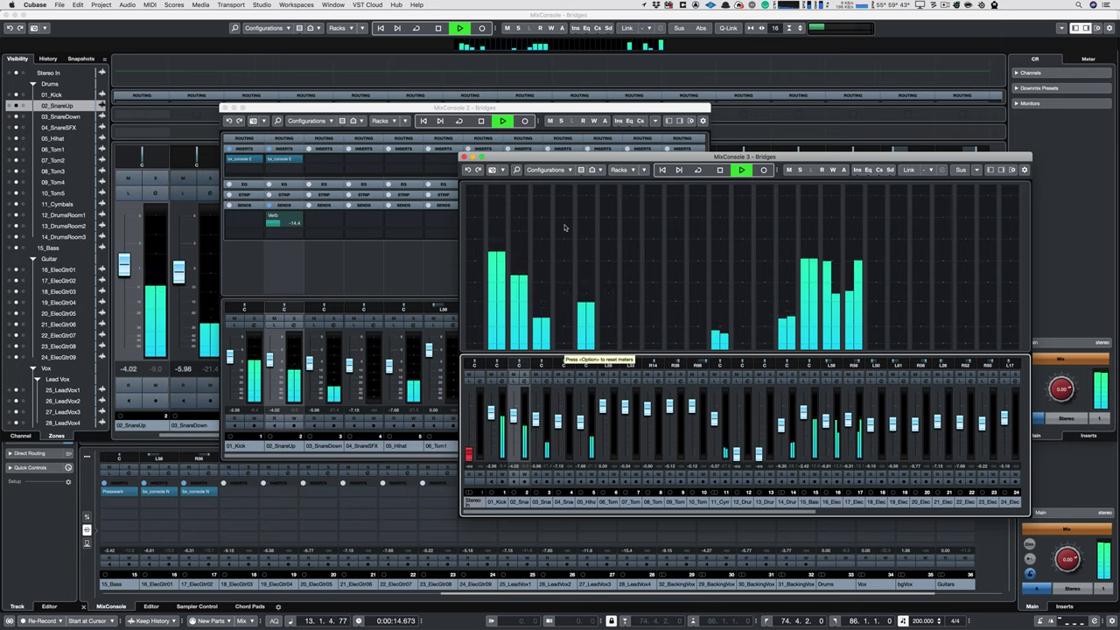
key("space")
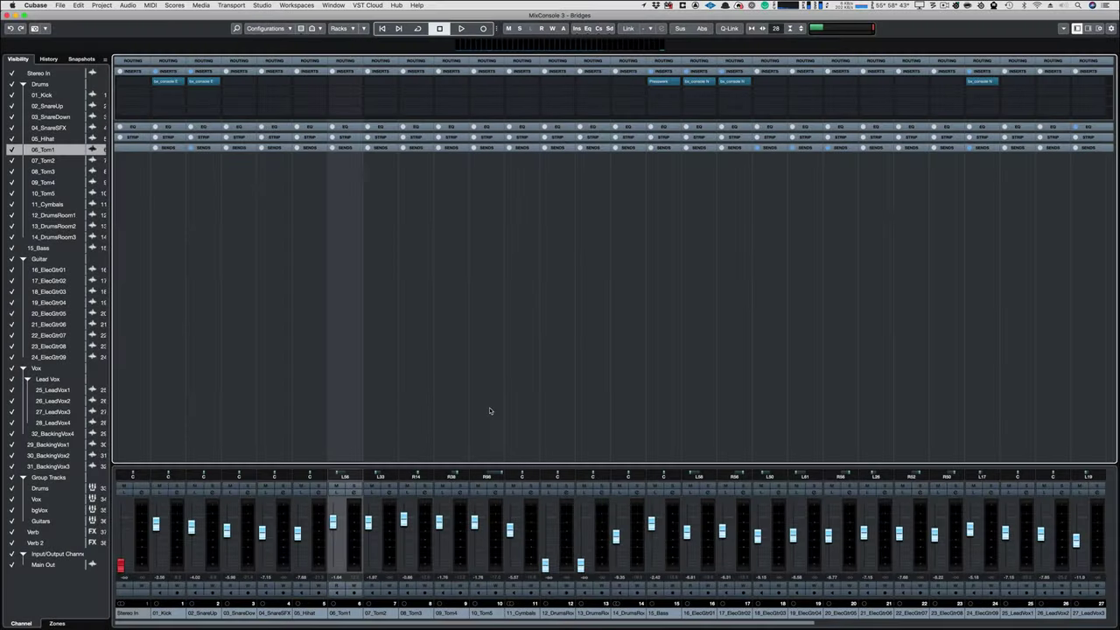
Select 06_Tom1 to 10_Tom5, lower their faders together, and search the insert plug-ins for 'api'.
left_click(489, 410, "shift")
left_click_drag(403, 523, 404, 532)
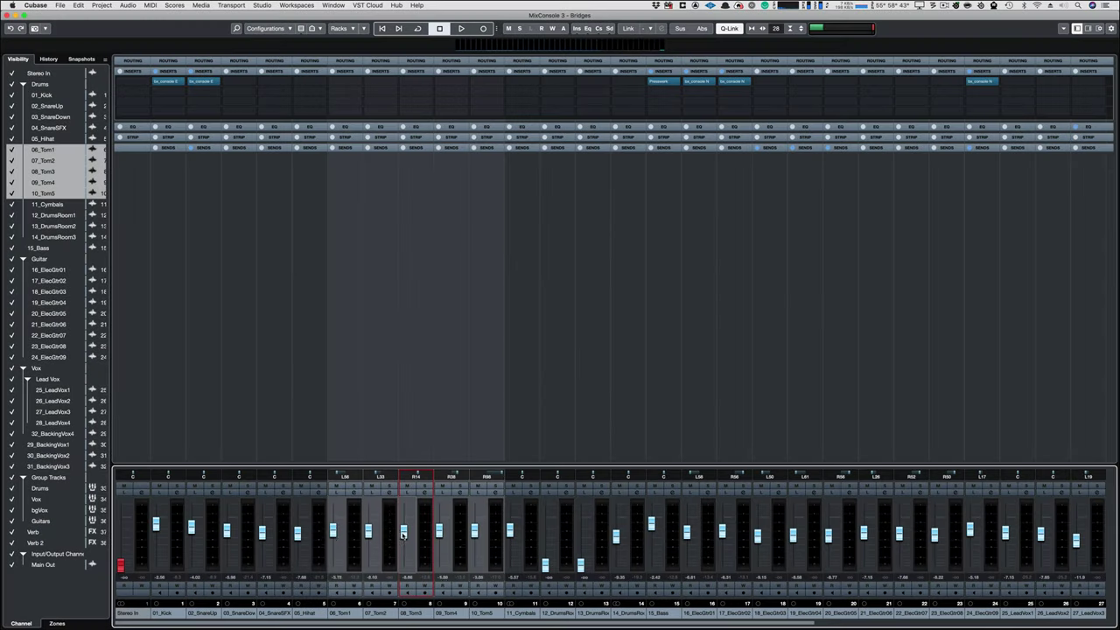
left_click_drag(407, 525, 407, 525)
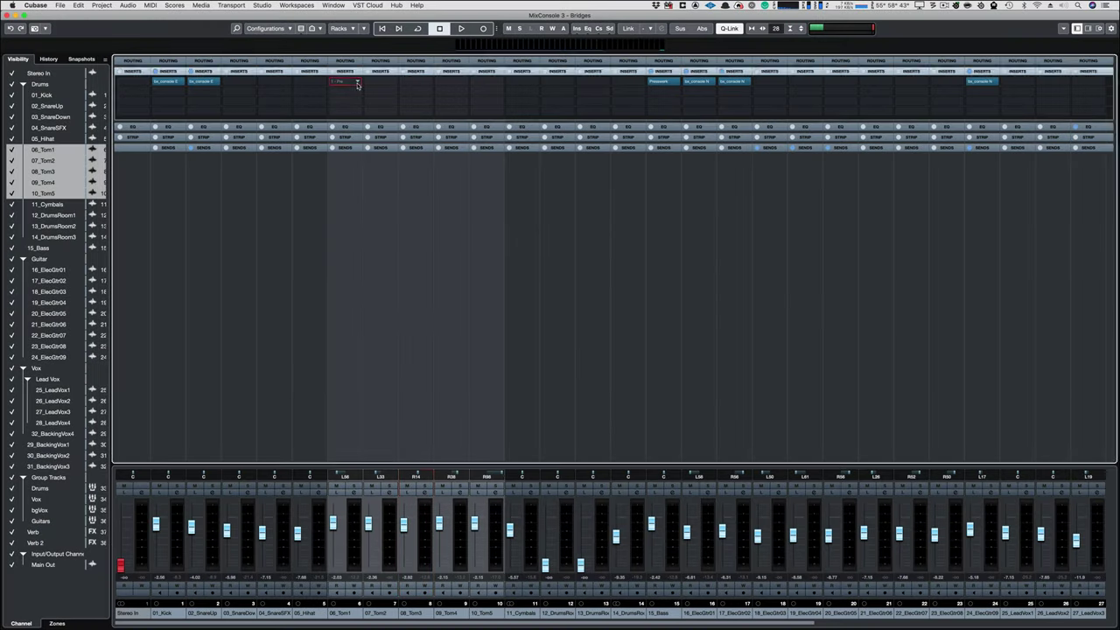
left_click(354, 83)
type("api")
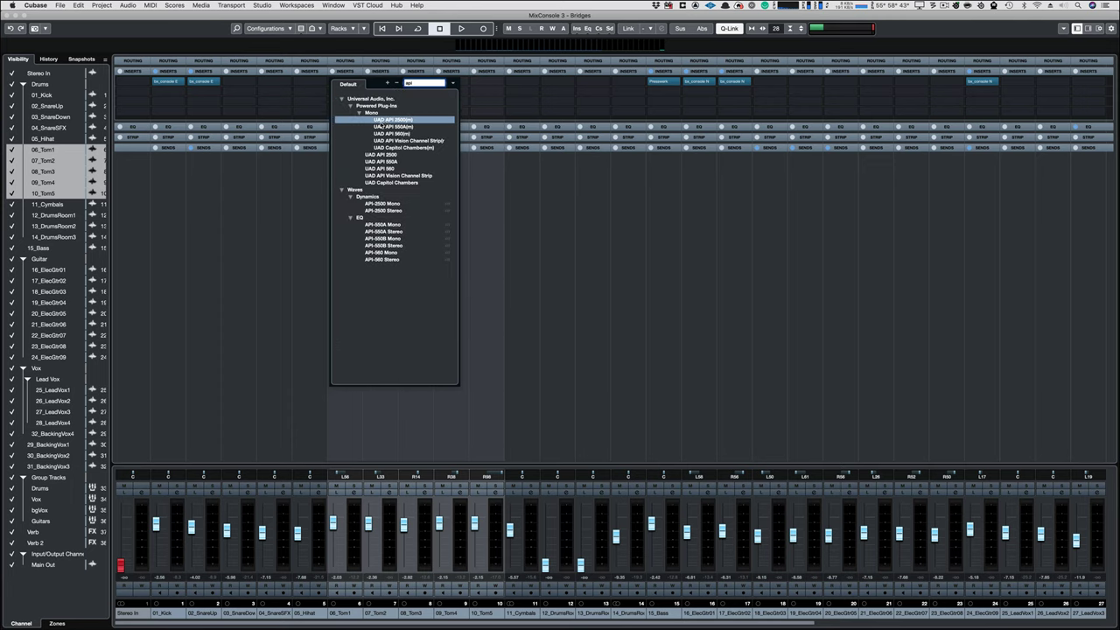
Load UAD API 2500 (mono) on every Tom and adjust attack, release and output gain together.
left_click(388, 123)
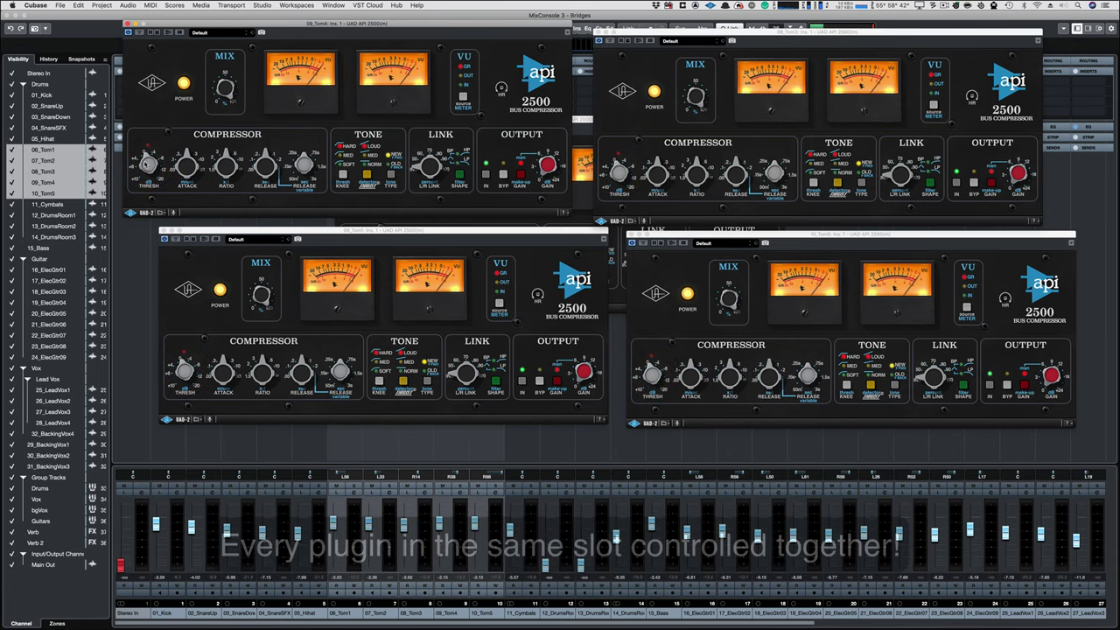
left_click_drag(187, 167, 265, 163)
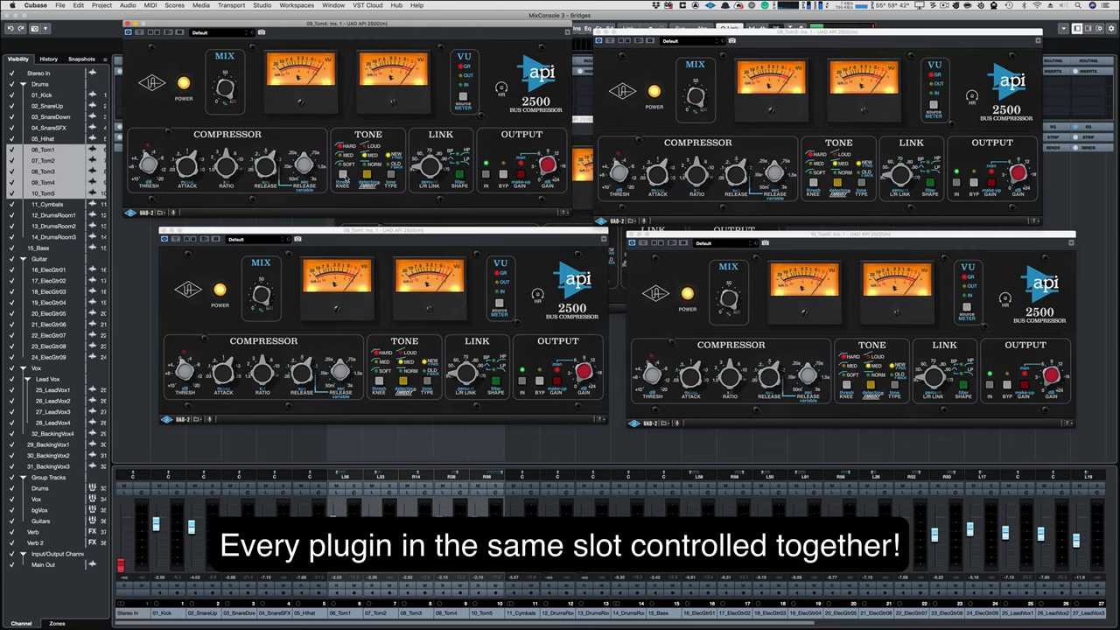
left_click_drag(547, 166, 565, 155)
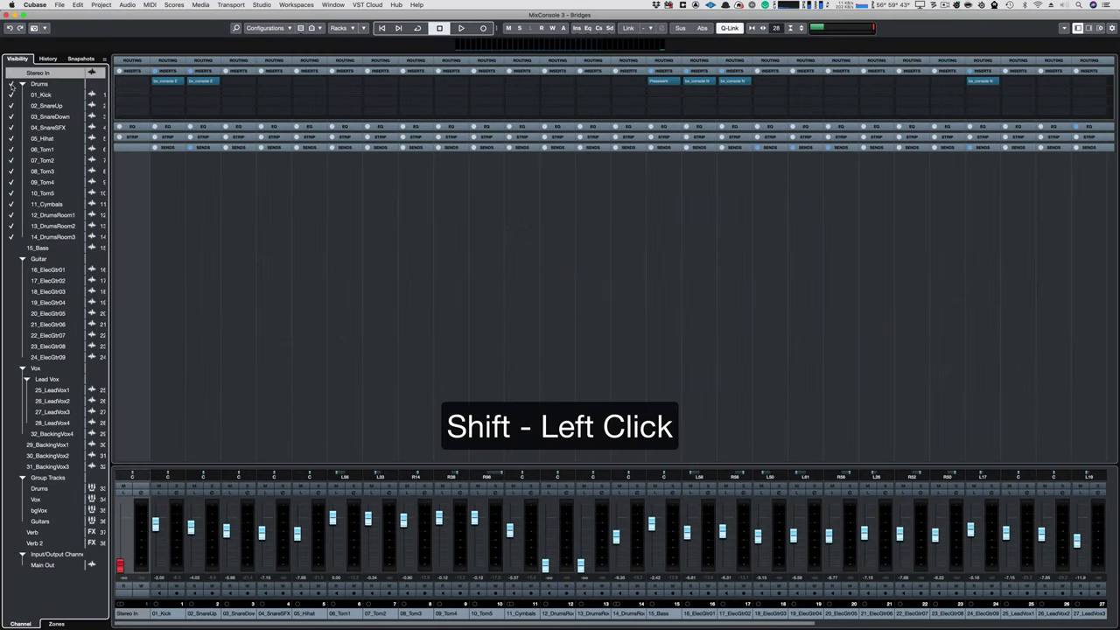
left_click(11, 84, "shift")
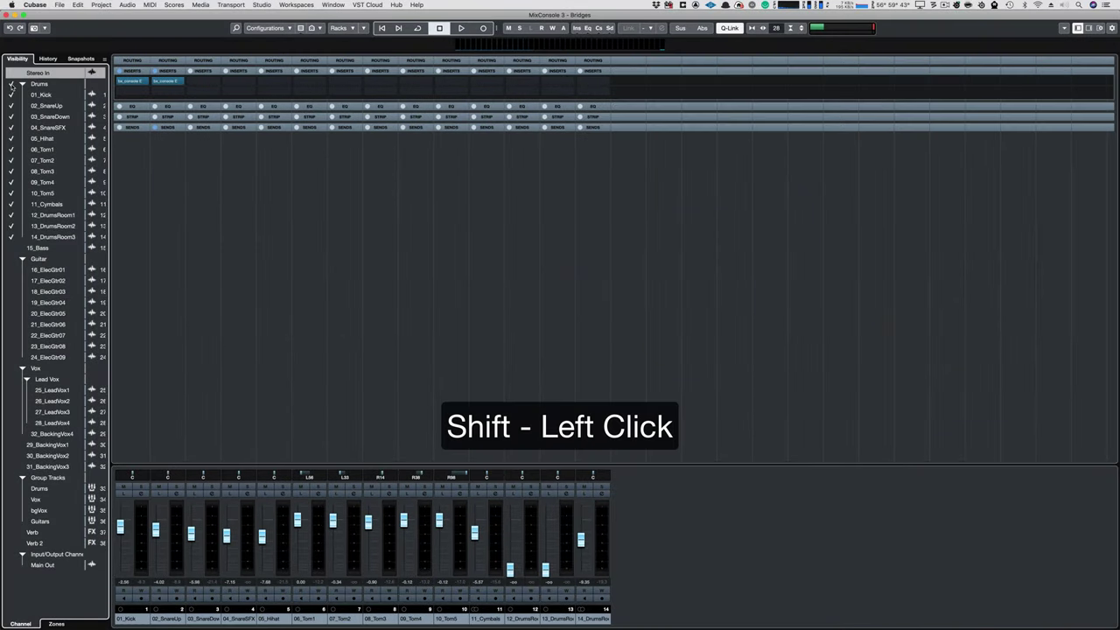
right_click(13, 85)
left_click(13, 85)
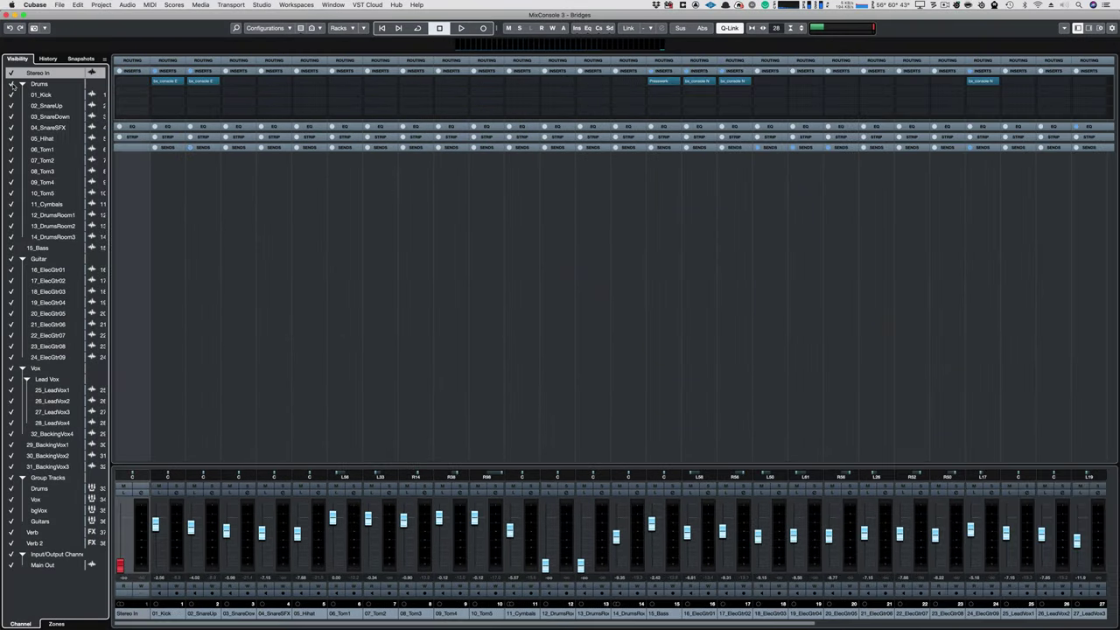
left_click(11, 84, "super")
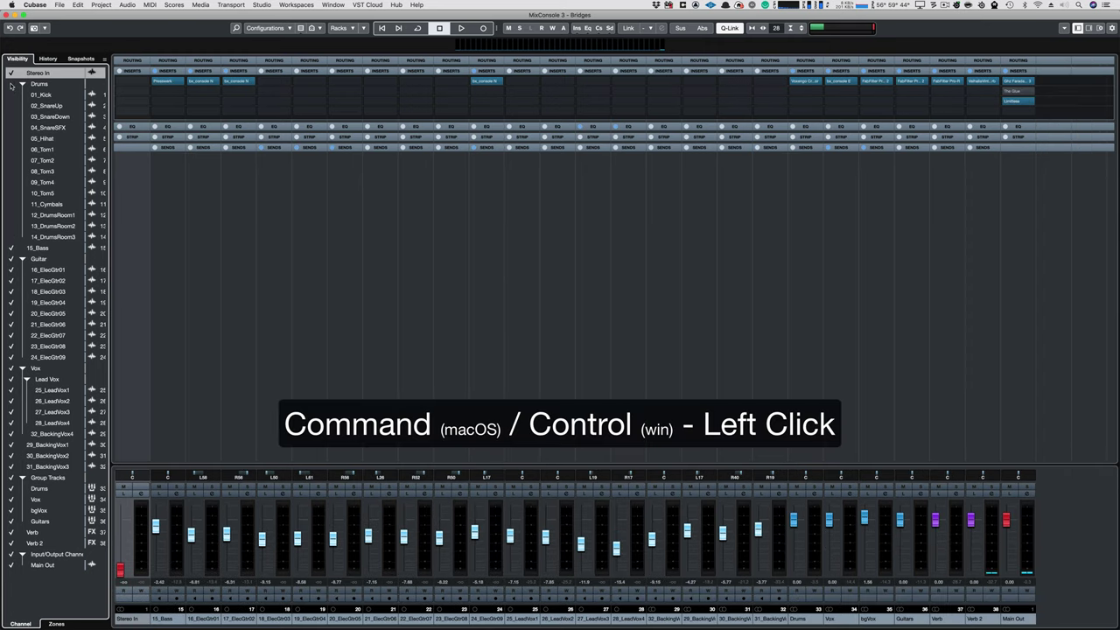
right_click(11, 85)
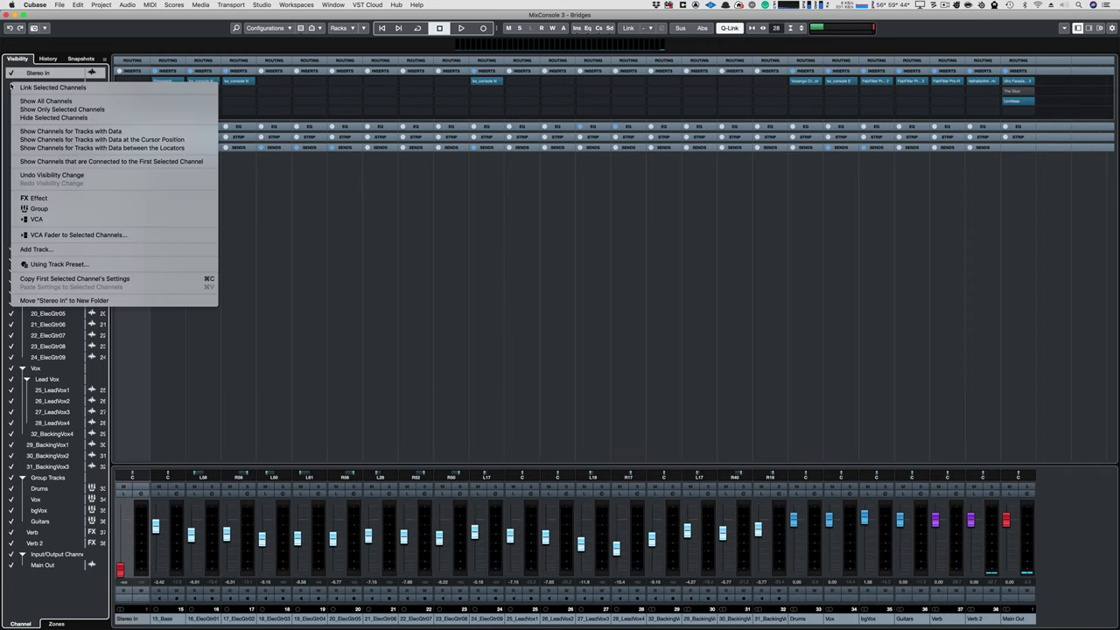
left_click(54, 131)
right_click(11, 114)
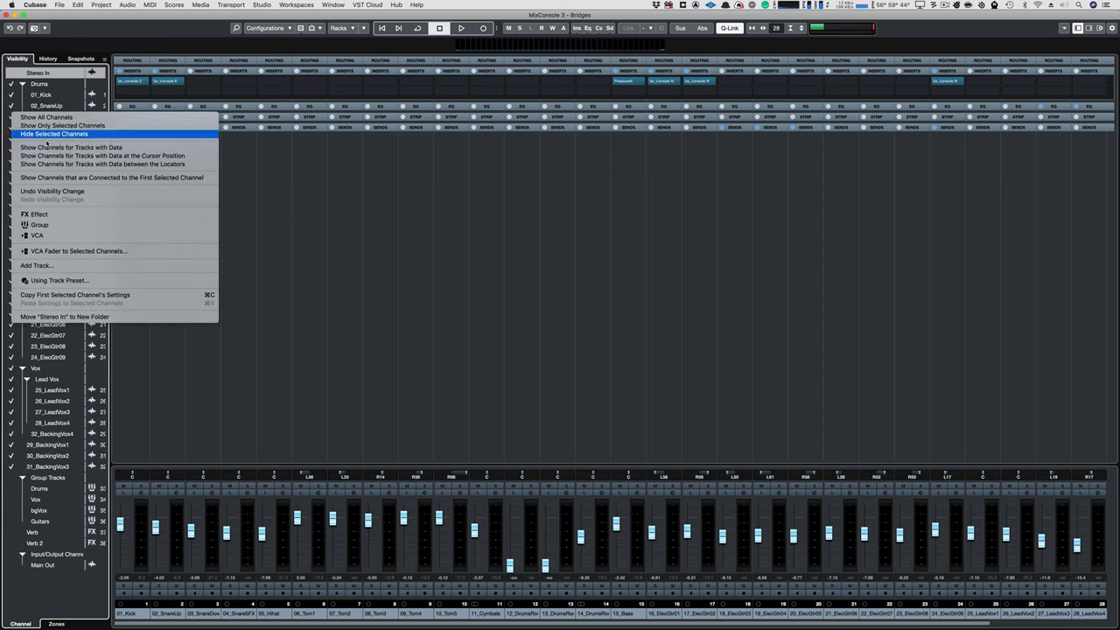
left_click(63, 155)
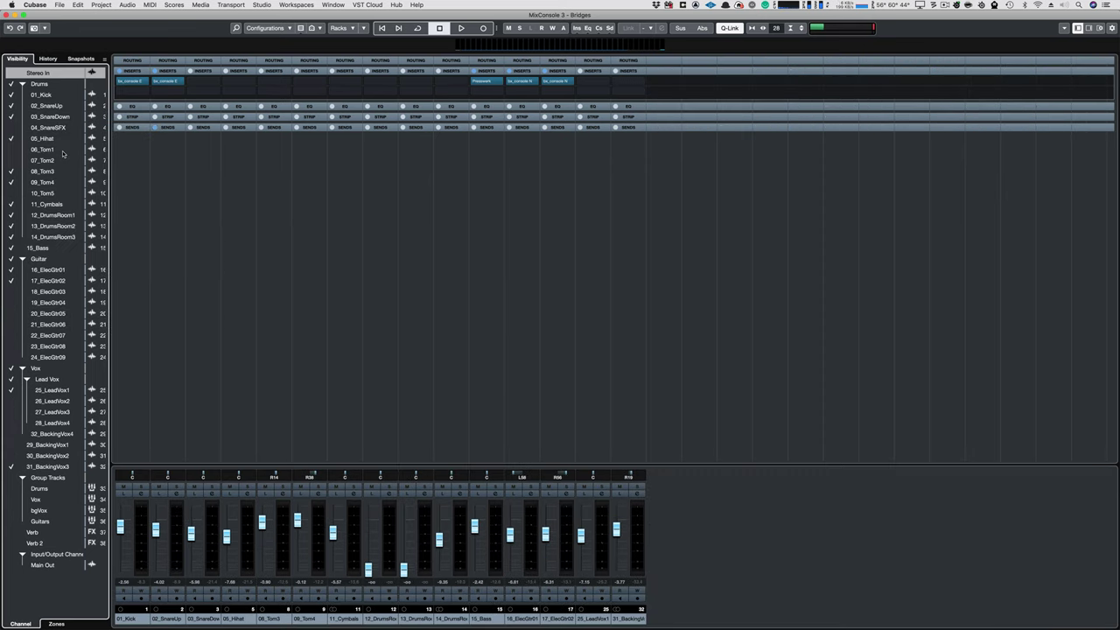
right_click(14, 127)
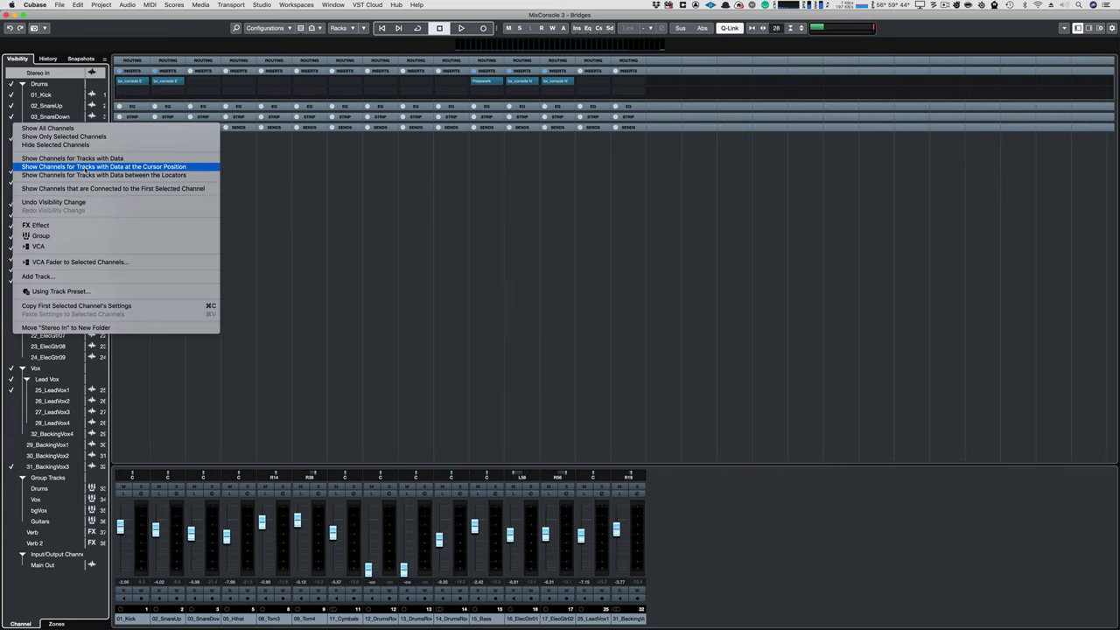
left_click(86, 175)
right_click(15, 154)
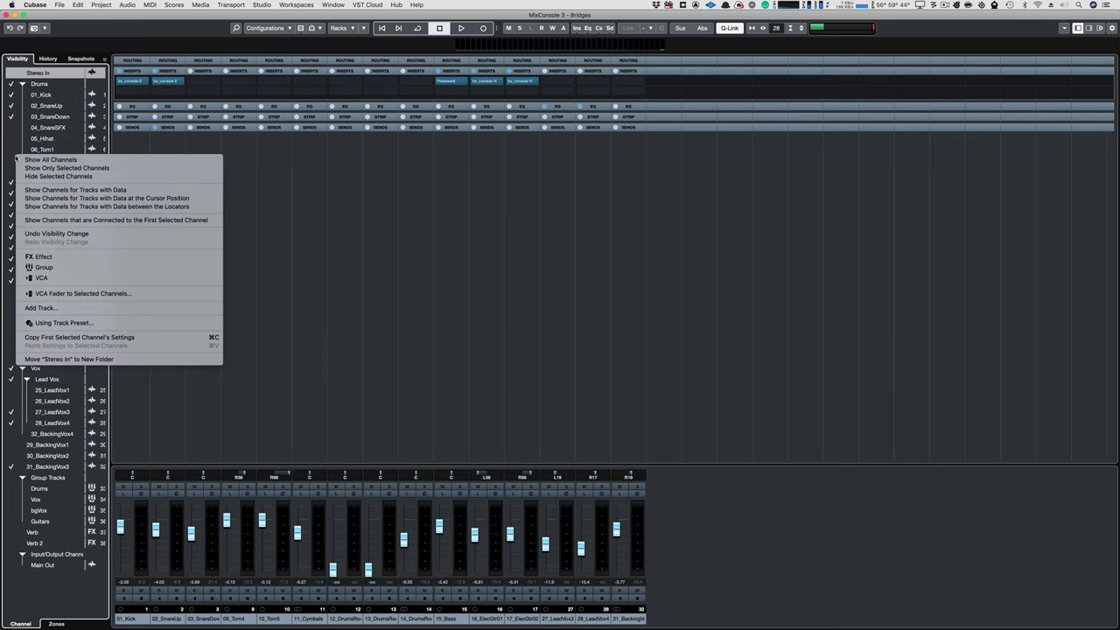
left_click(39, 158)
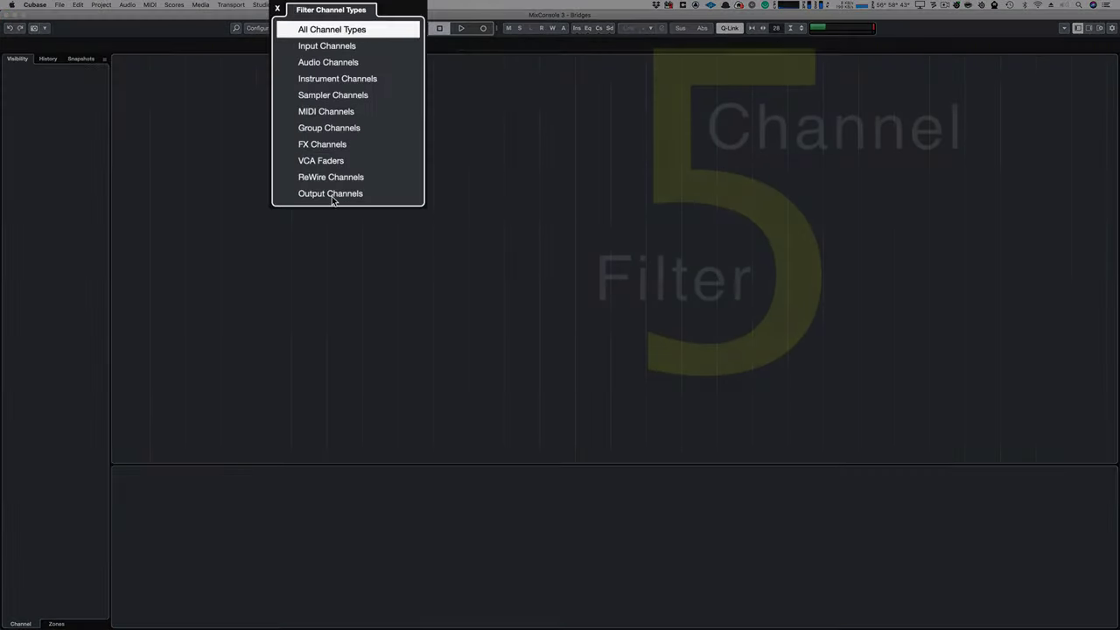
Re-enable ReWire, VCA, FX, group, MIDI, sampler, instrument and audio channels in the channel-type filter.
left_click(330, 194)
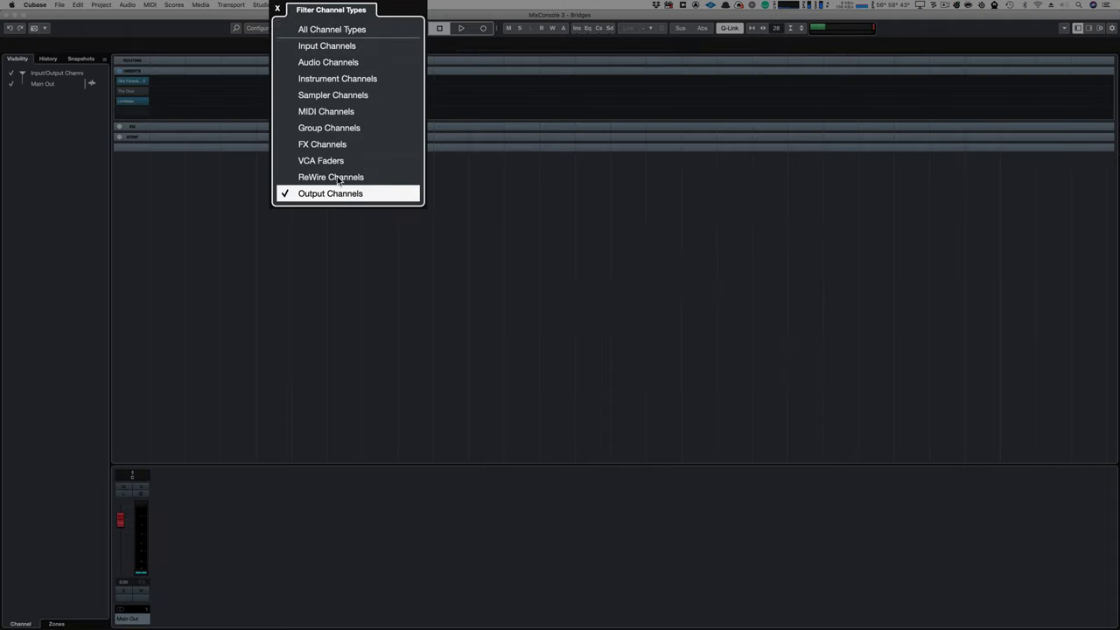
left_click(338, 179)
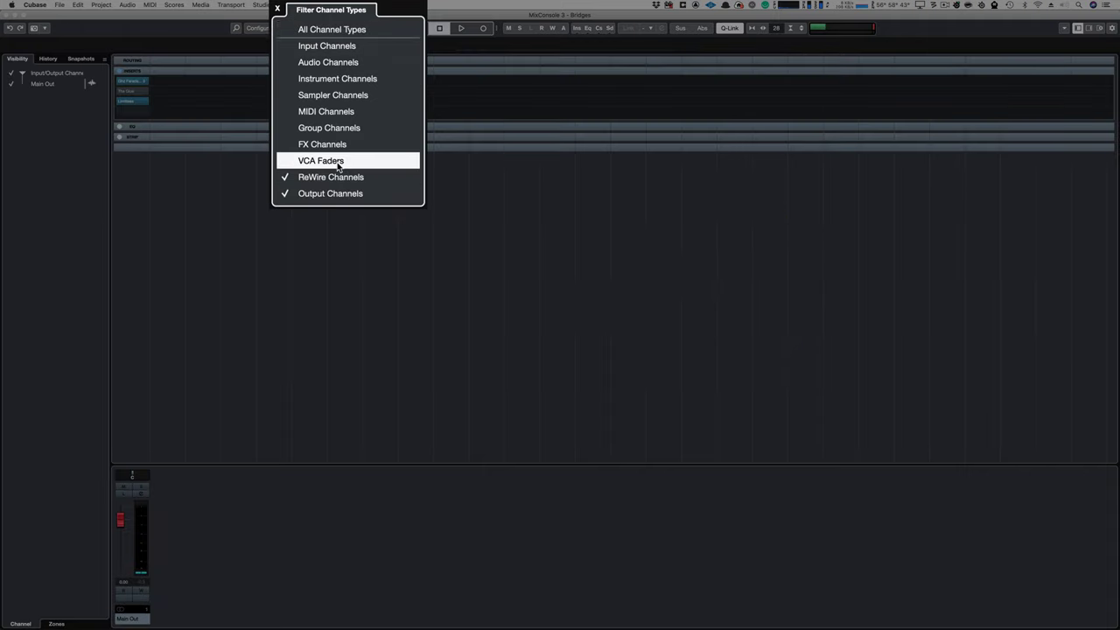
left_click(336, 161)
left_click(332, 145)
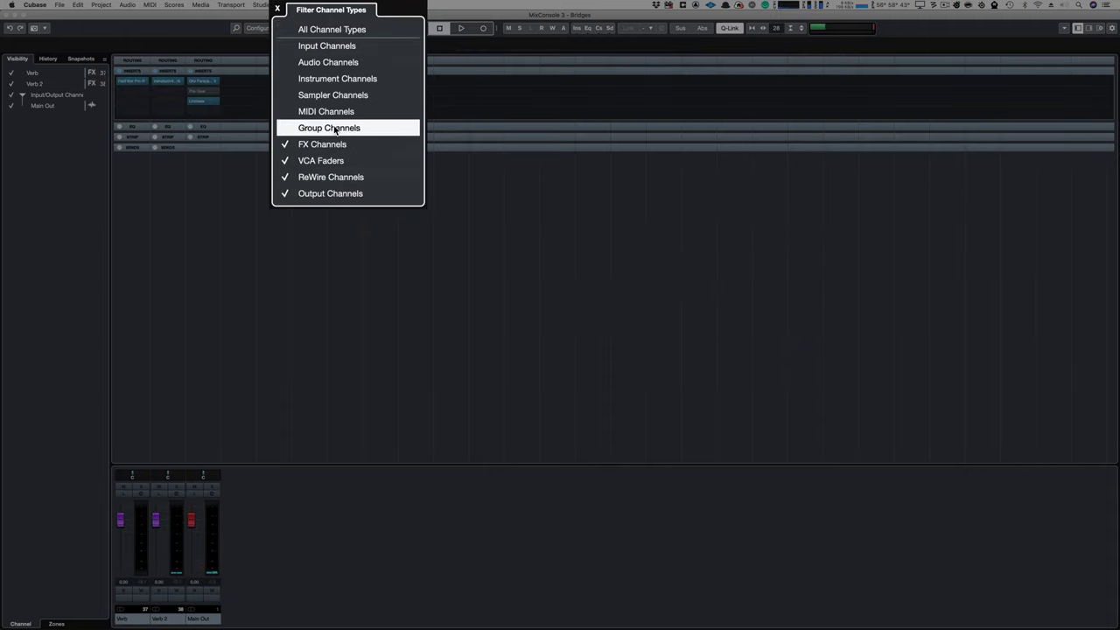
left_click(332, 129)
left_click(333, 113)
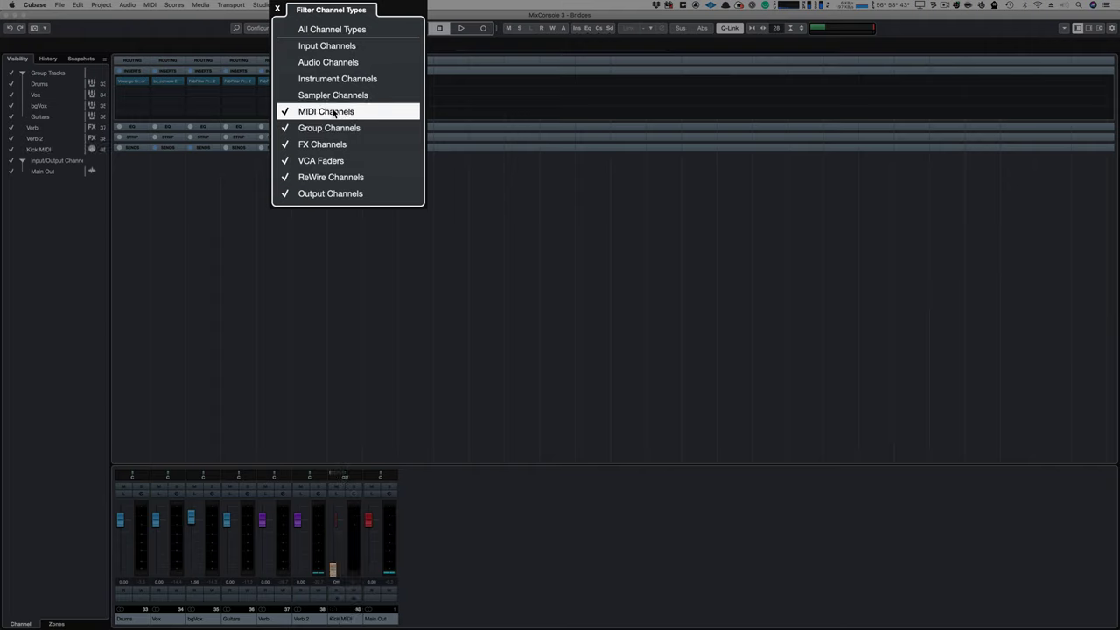
left_click(333, 98)
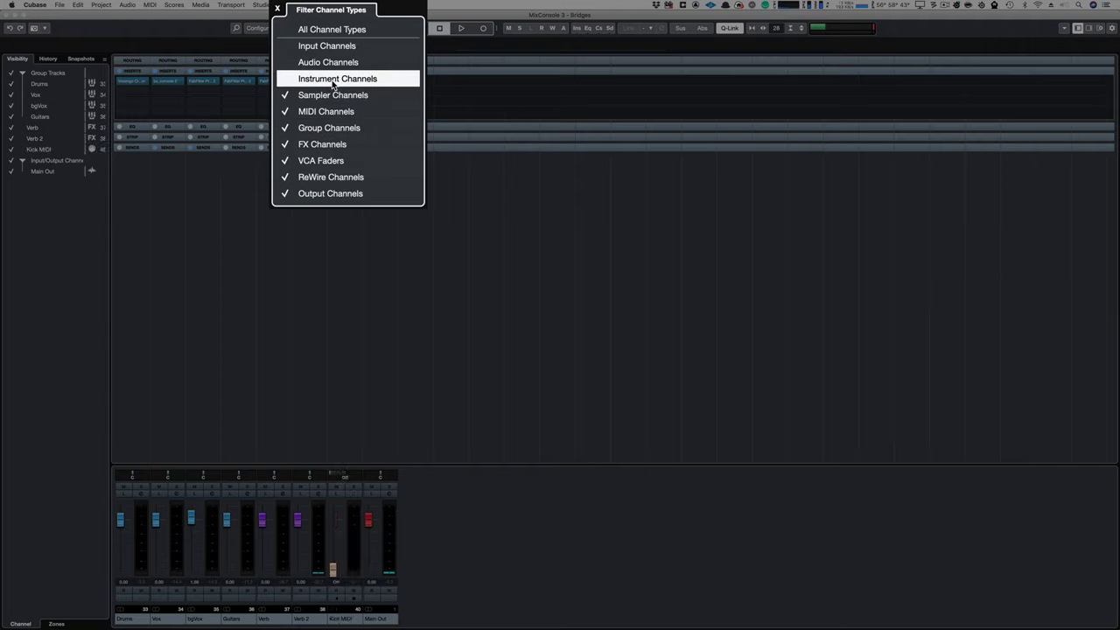
left_click(332, 80)
left_click(332, 63)
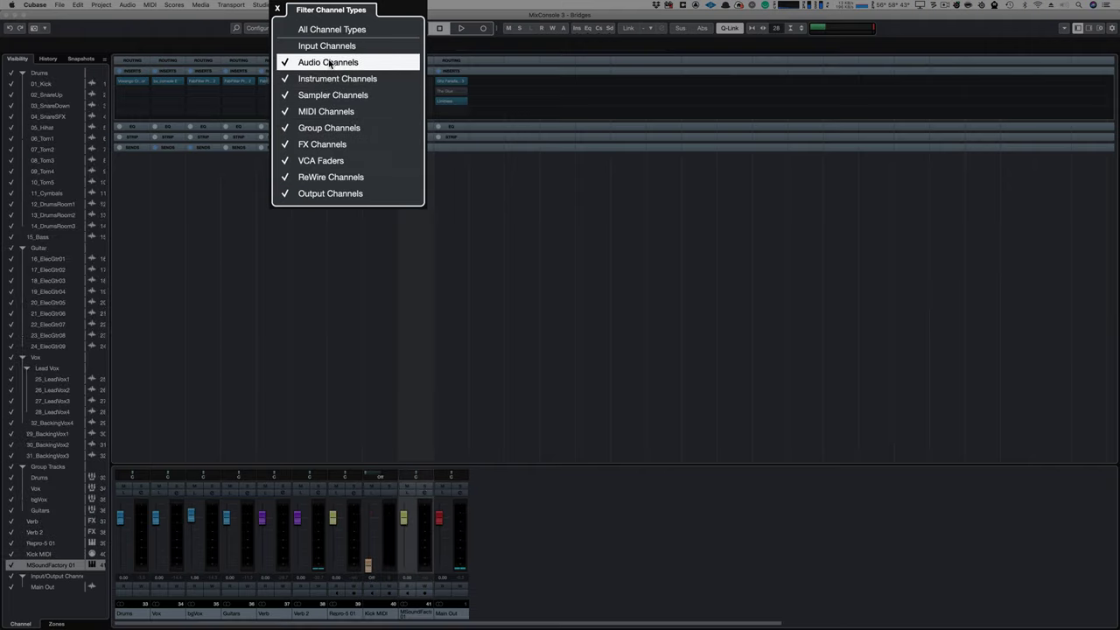
Show input channels, pin Verb and Verb 2 to the left zone and Main Out to the right.
left_click(328, 47)
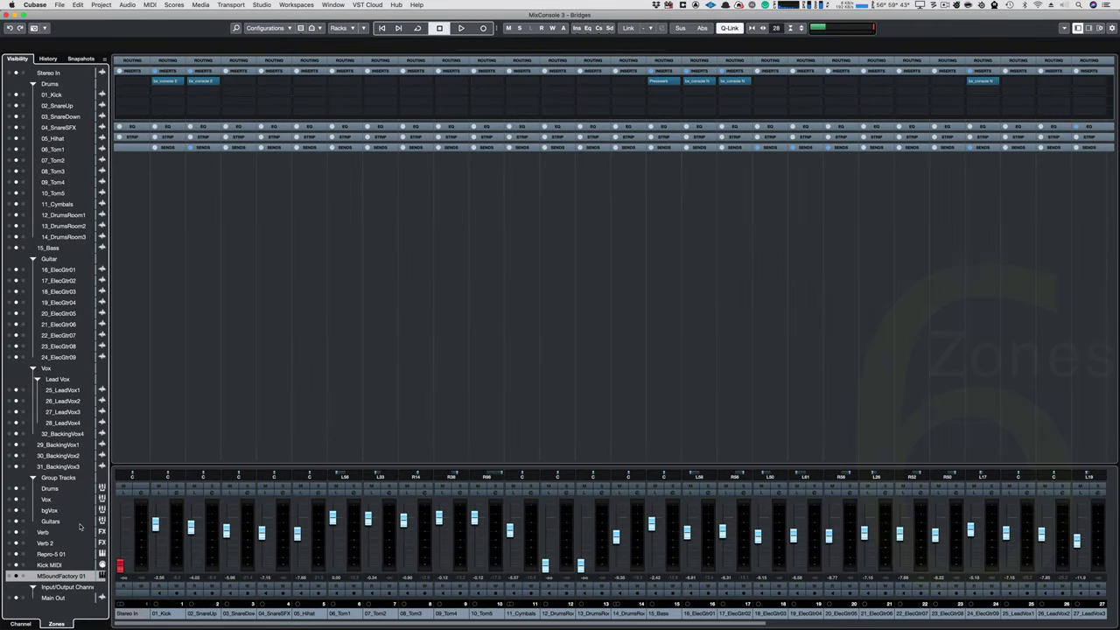
left_click(9, 531)
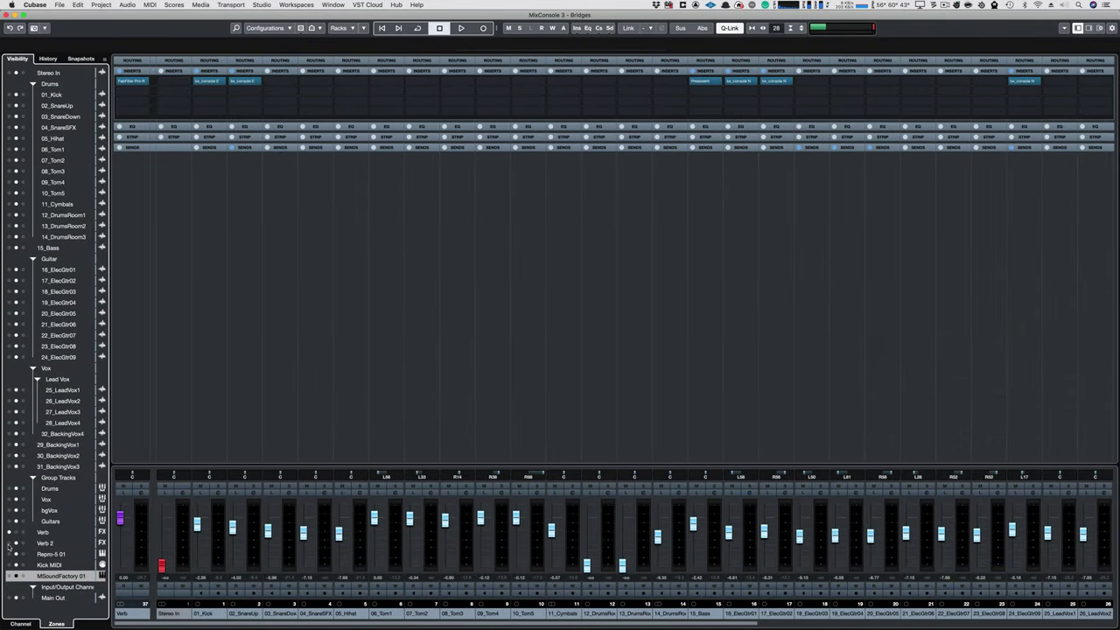
left_click(10, 543)
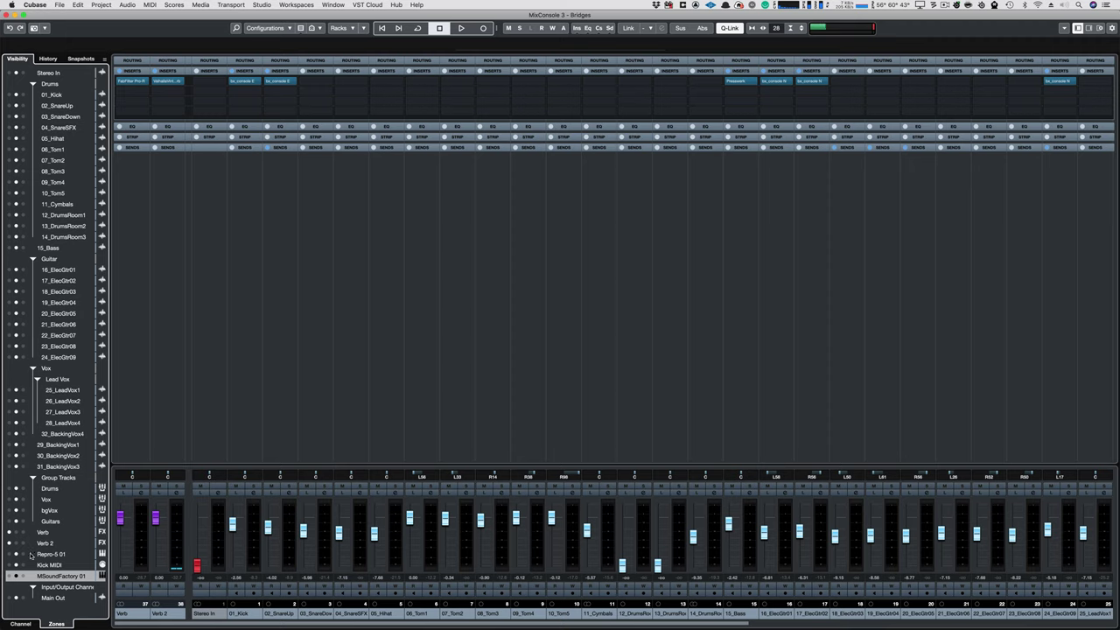
left_click(24, 599)
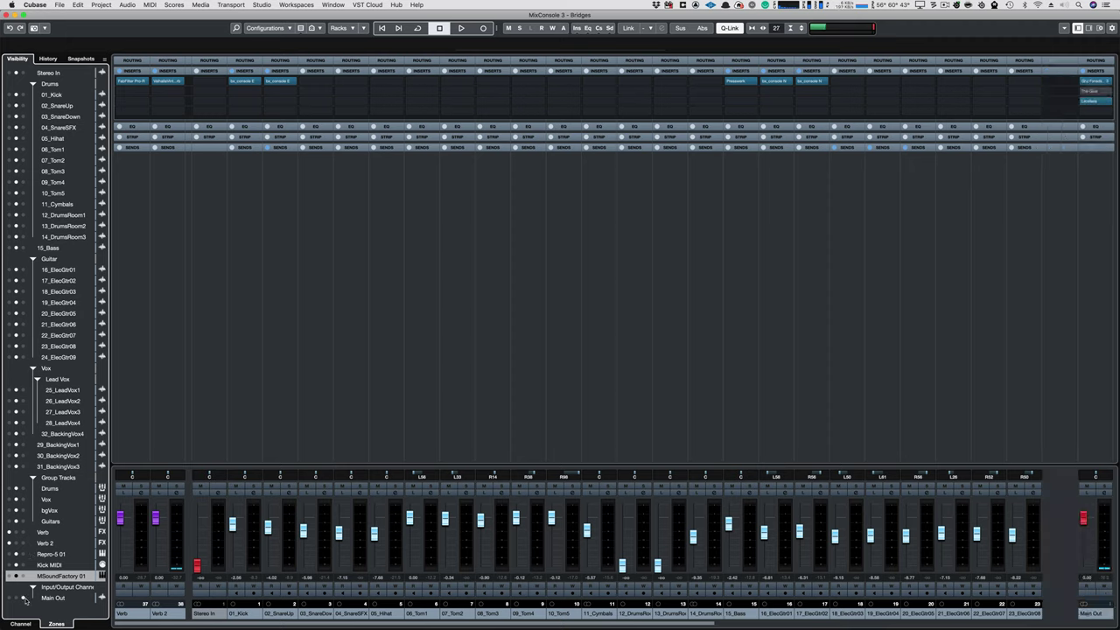
left_click_drag(156, 624, 226, 627)
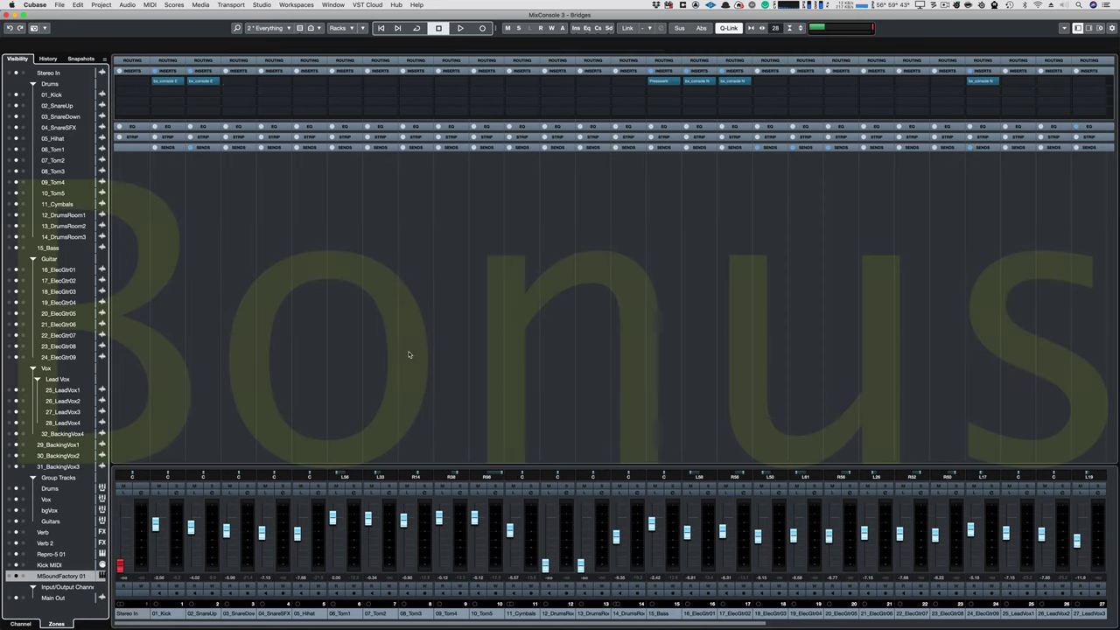
Switch the mixer to the 1: Drums configuration, then back to 2: Everything.
left_click(291, 29)
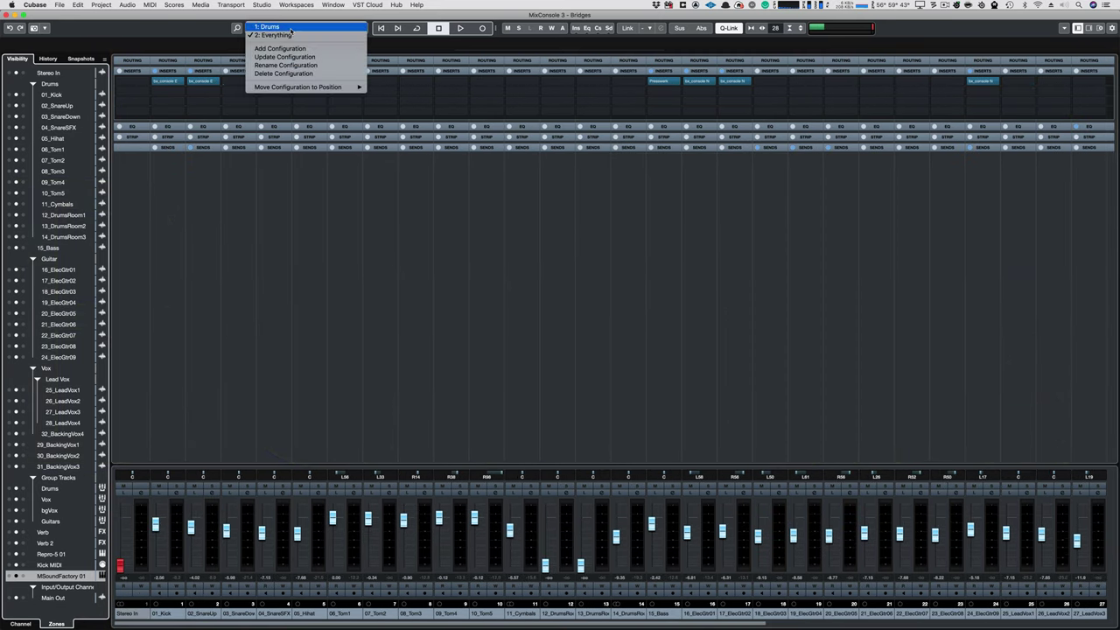
left_click(290, 28)
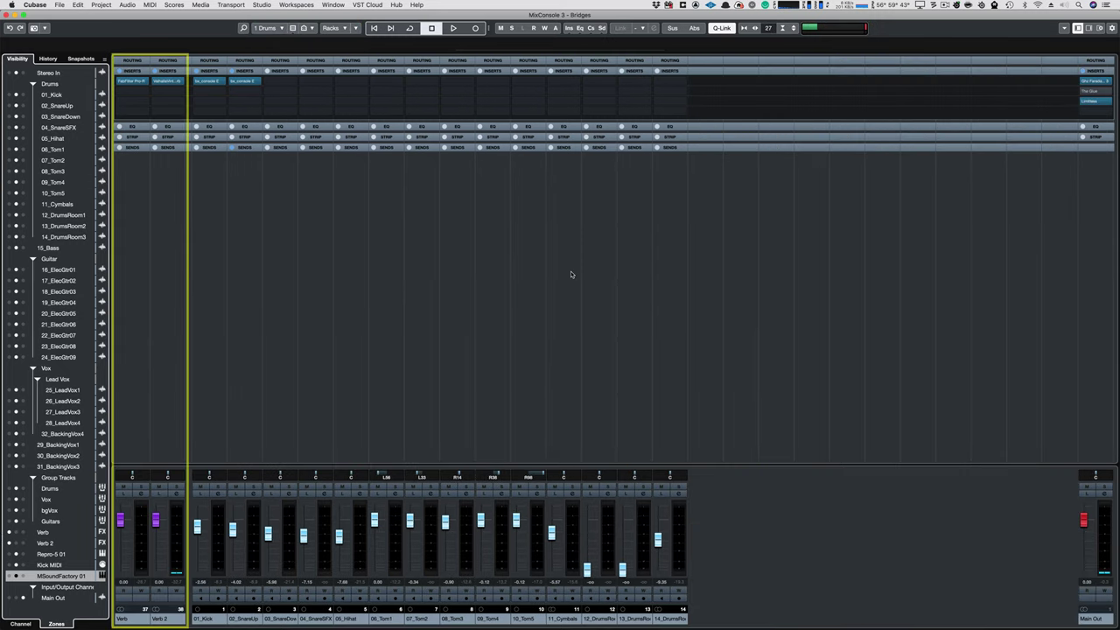
left_click(269, 28)
left_click(281, 35)
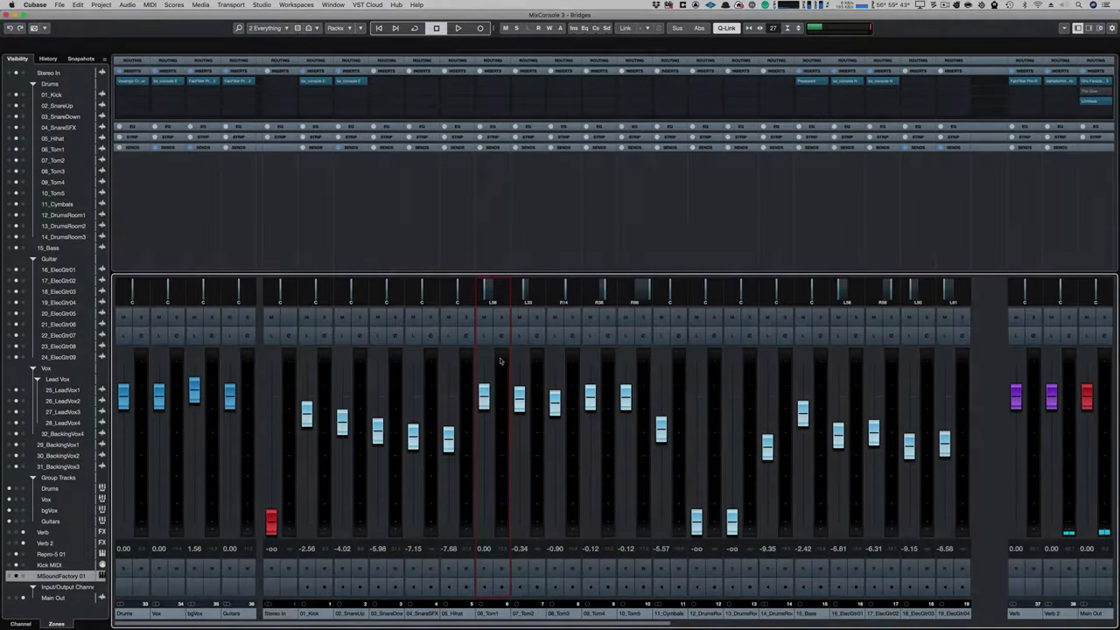
View a channel strip's context menu in MixConsole 3.
right_click(500, 360)
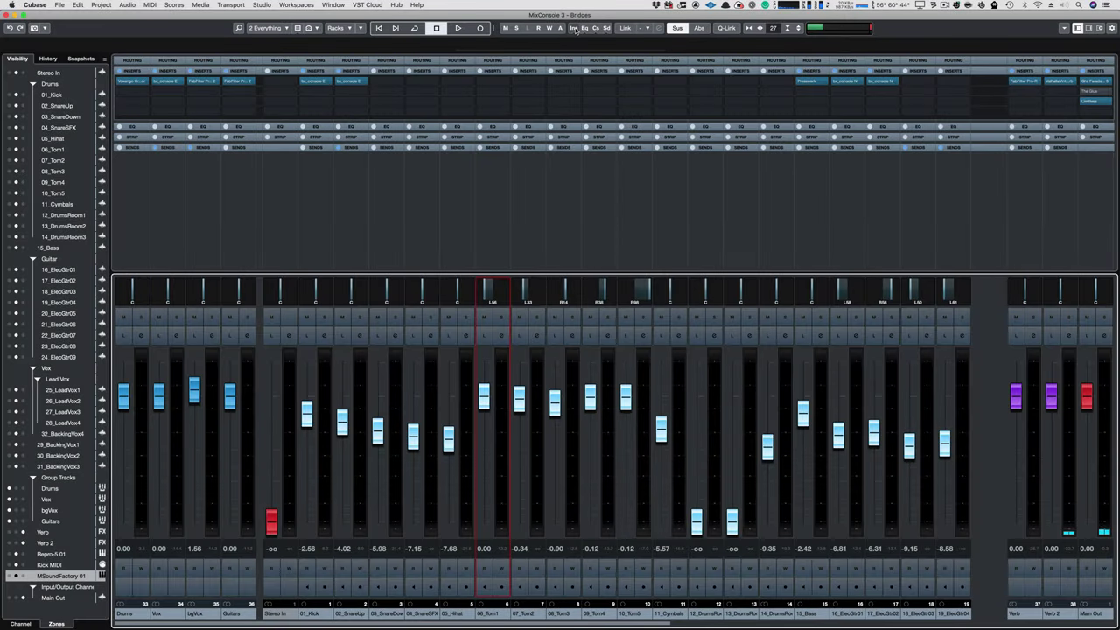
Globally bypass inserts, EQs, channel strip modules and sends with the Ins, Eq, Cs and Sd buttons.
left_click(575, 28)
left_click(584, 28)
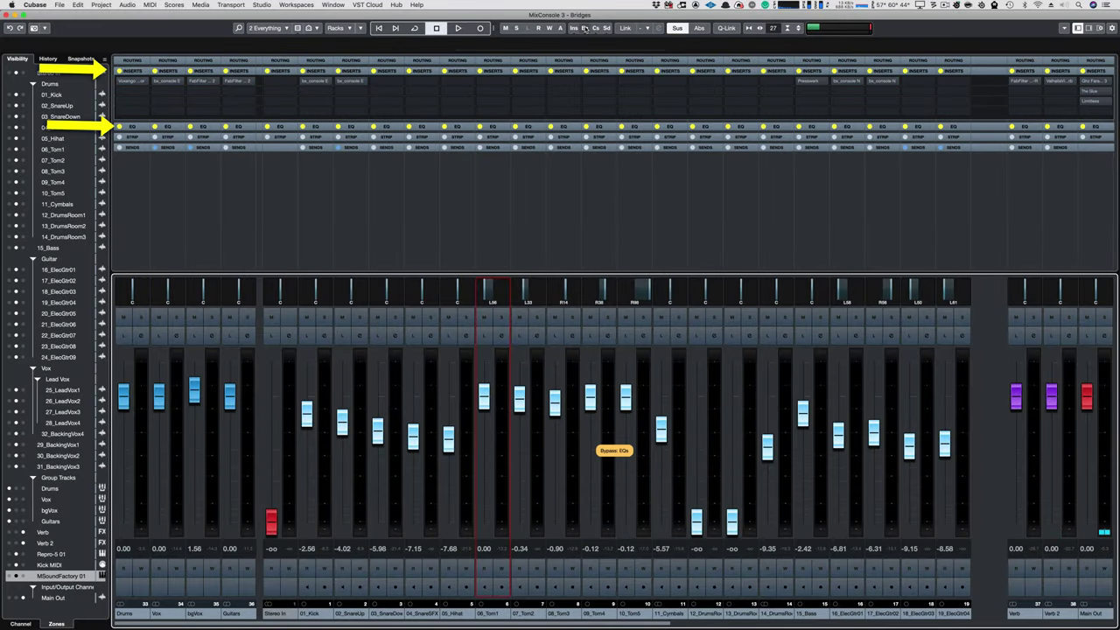
left_click(594, 28)
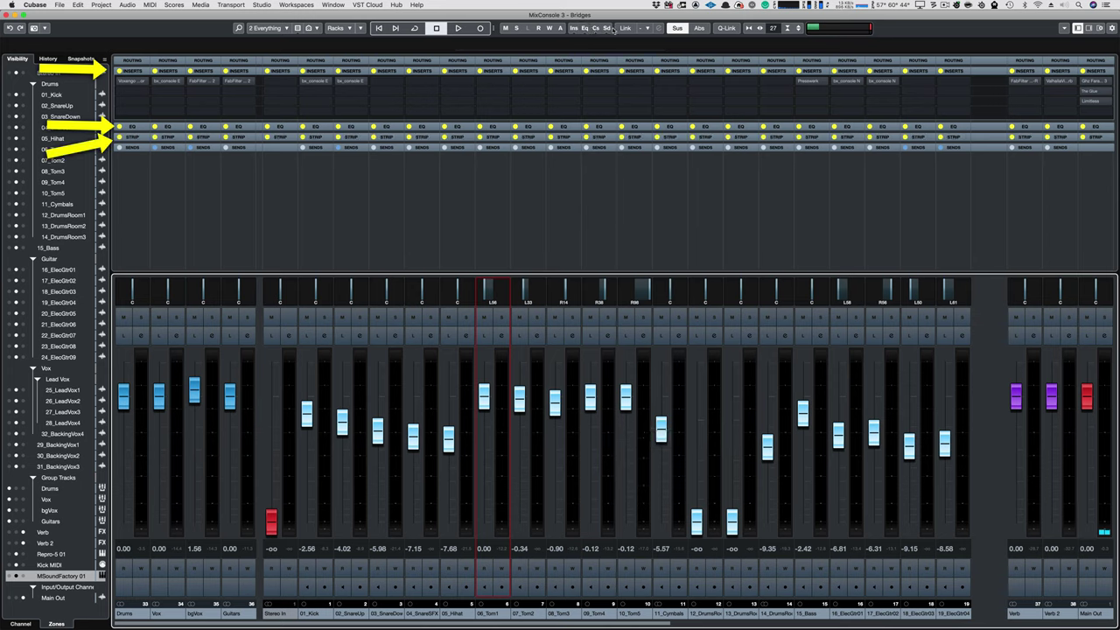
left_click(607, 28)
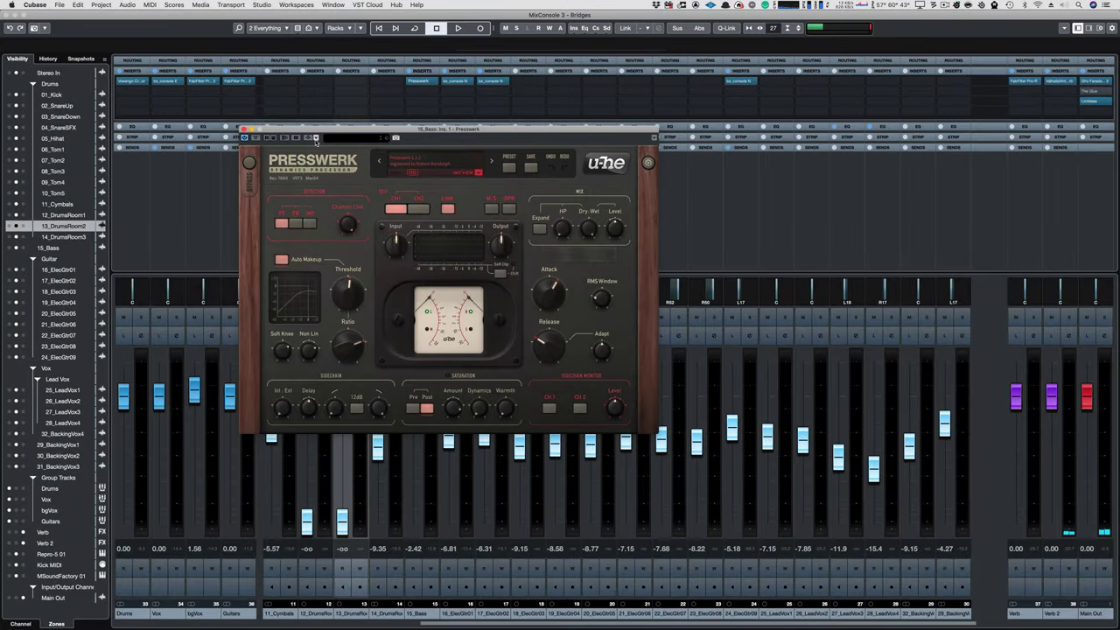
Add 01_Kick via a 'kick' search as Presswerk side-chain at -0.20, then view its Channel Settings.
left_click(316, 138)
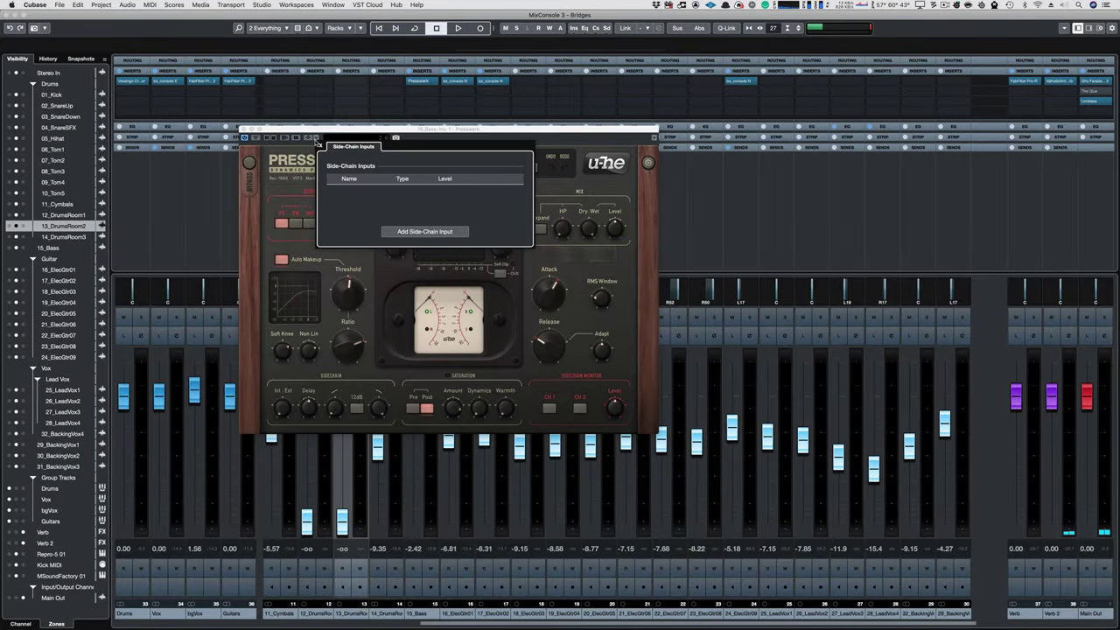
left_click(427, 232)
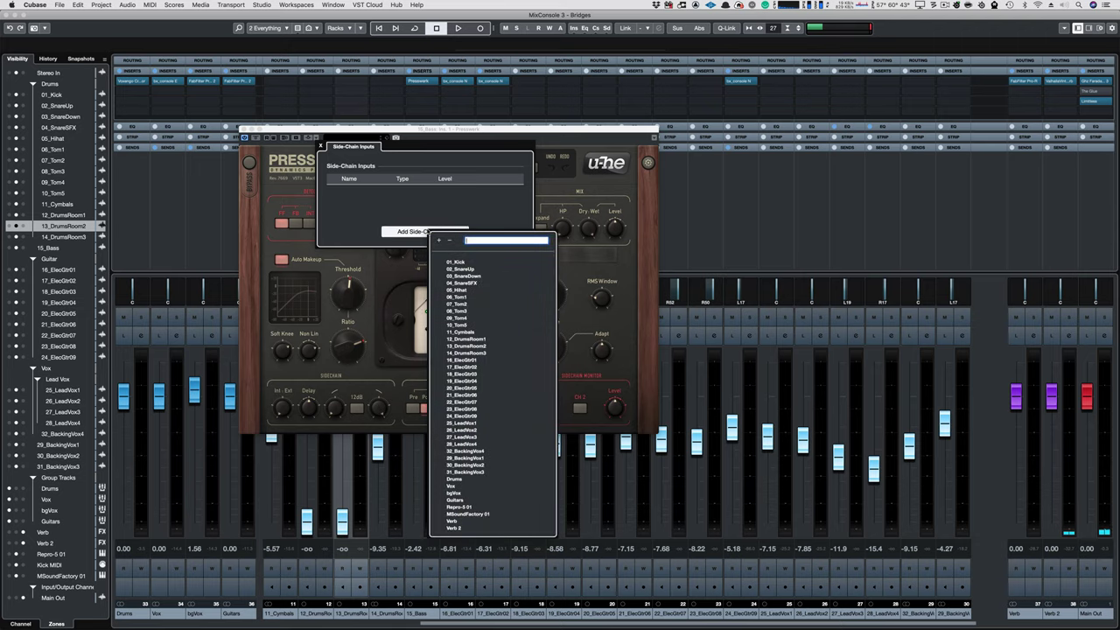
type("kick")
key("Return")
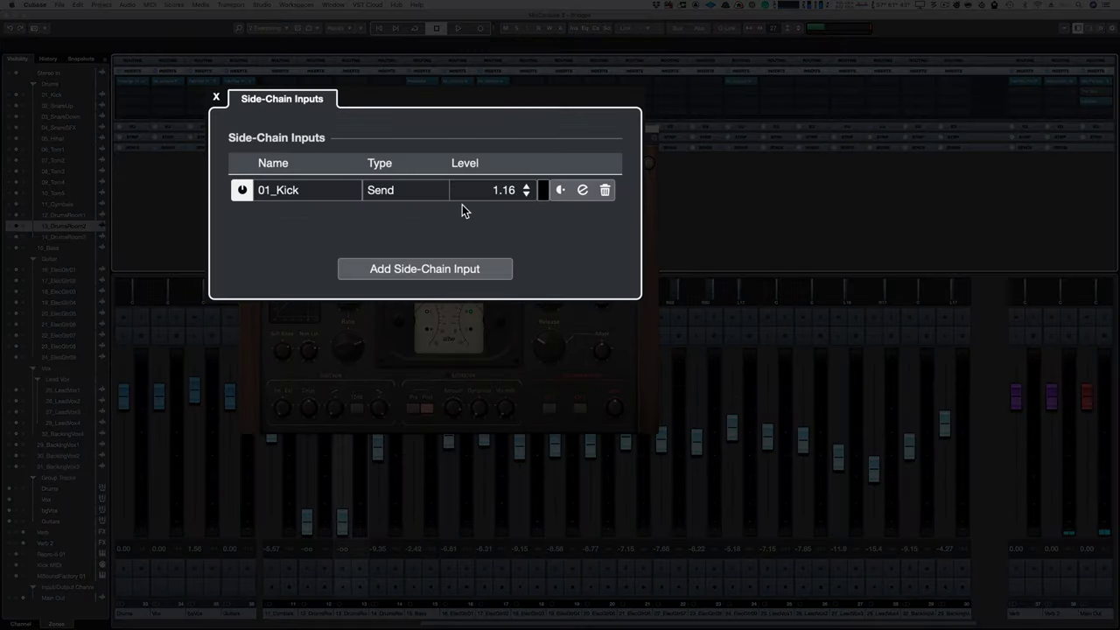
left_click_drag(482, 189, 487, 209)
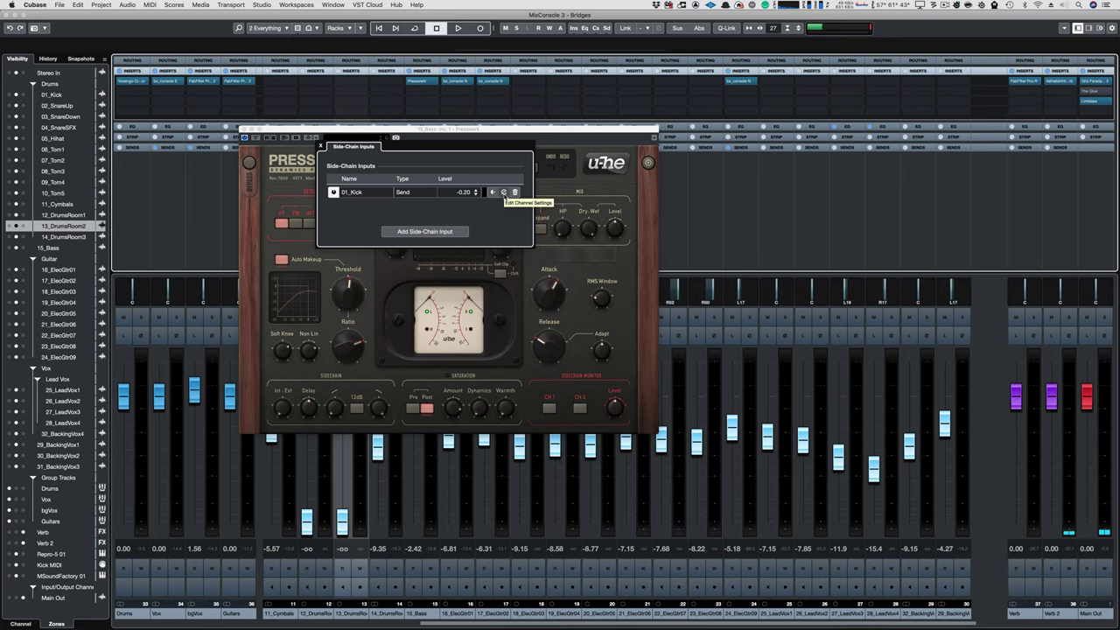
left_click(582, 191)
left_click_drag(205, 245, 755, 305)
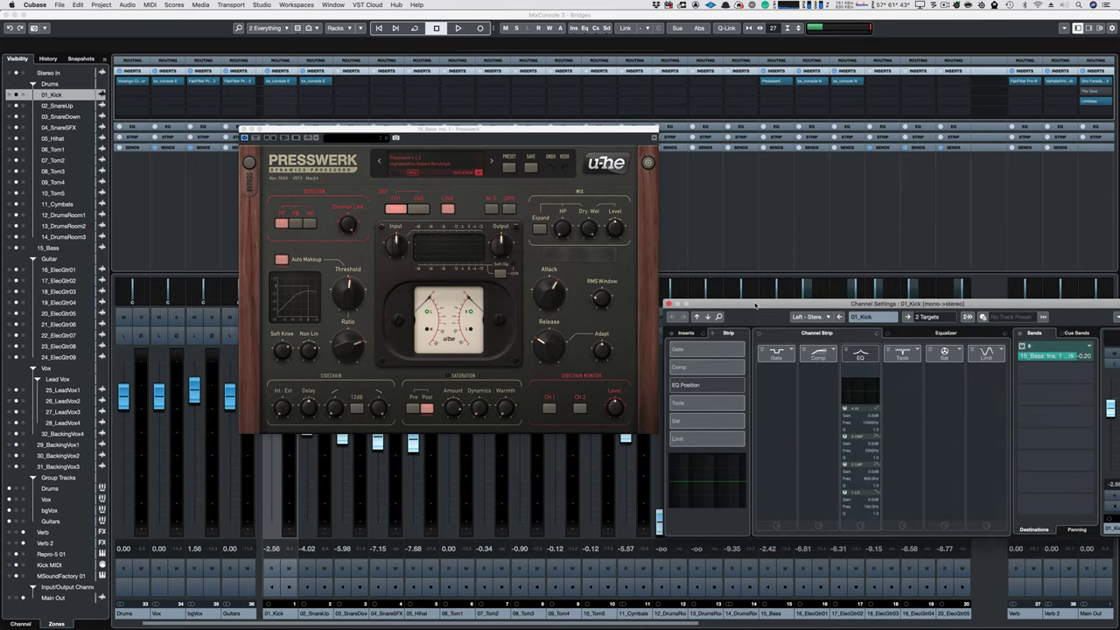
Close 01_Kick's settings, add 14_DrumsRoom3 and bgVox as side-chain inputs, and open bgVox's Channel Settings.
left_click(667, 302)
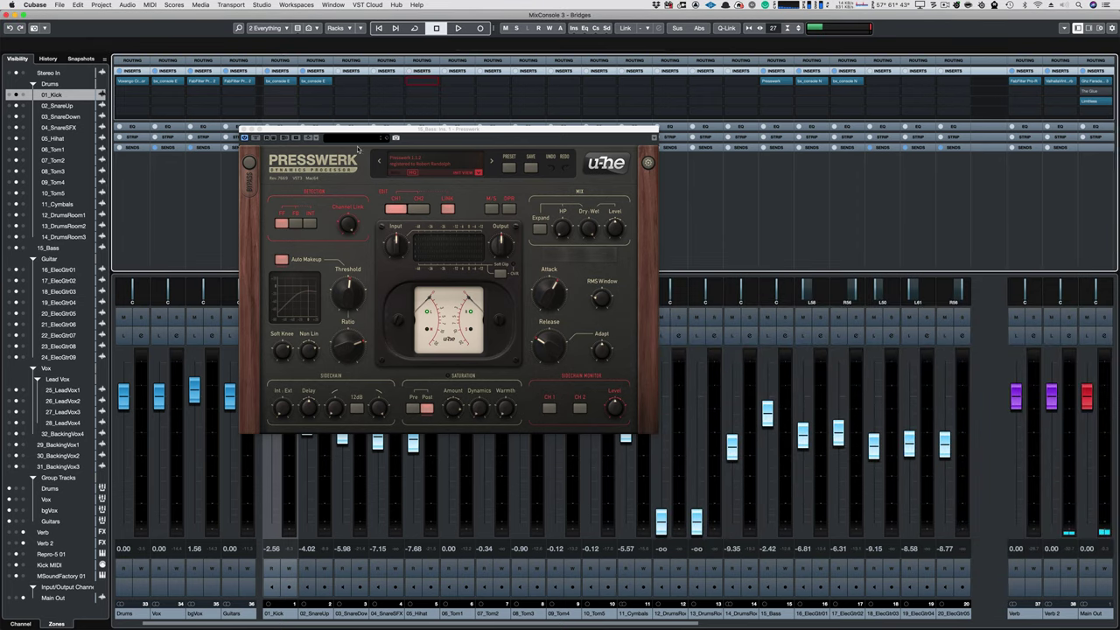
left_click(316, 139)
left_click(427, 232)
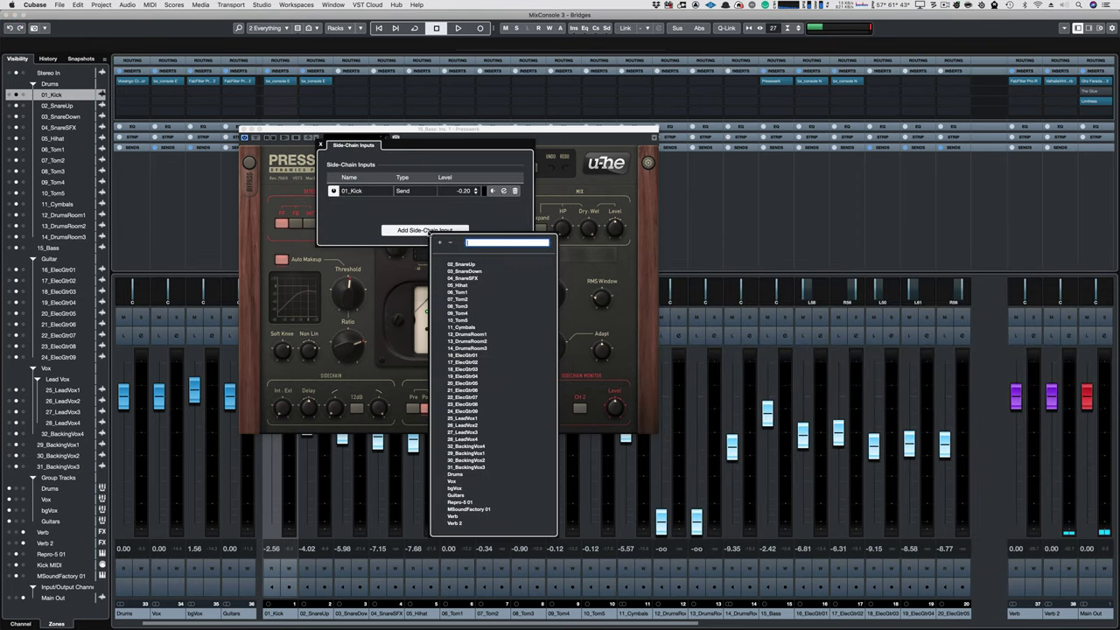
left_click(482, 349)
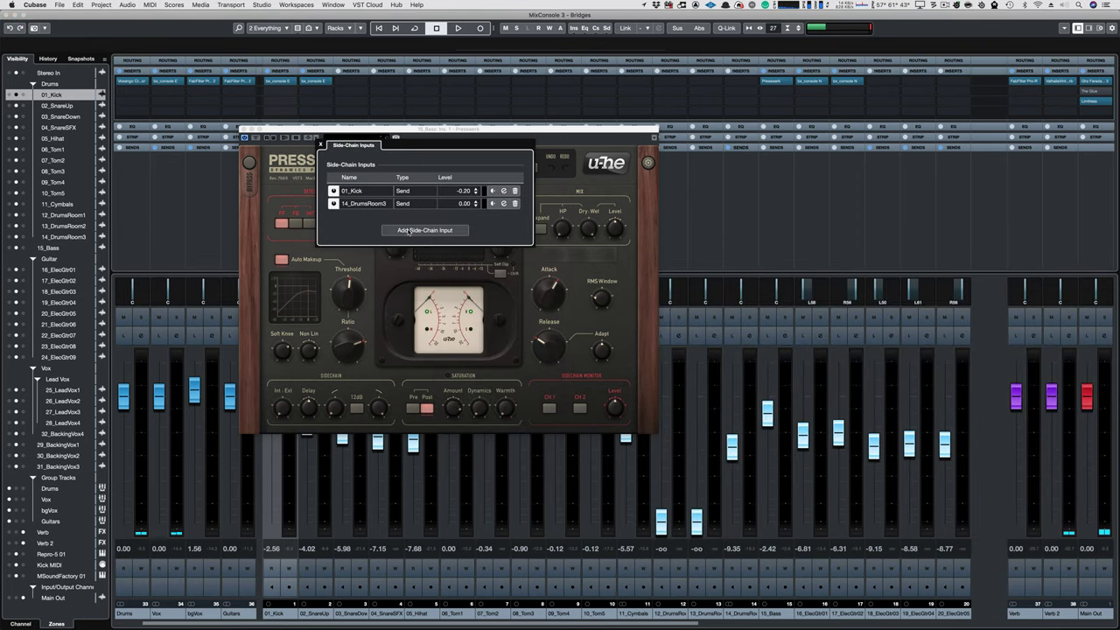
left_click(410, 232)
left_click(444, 480)
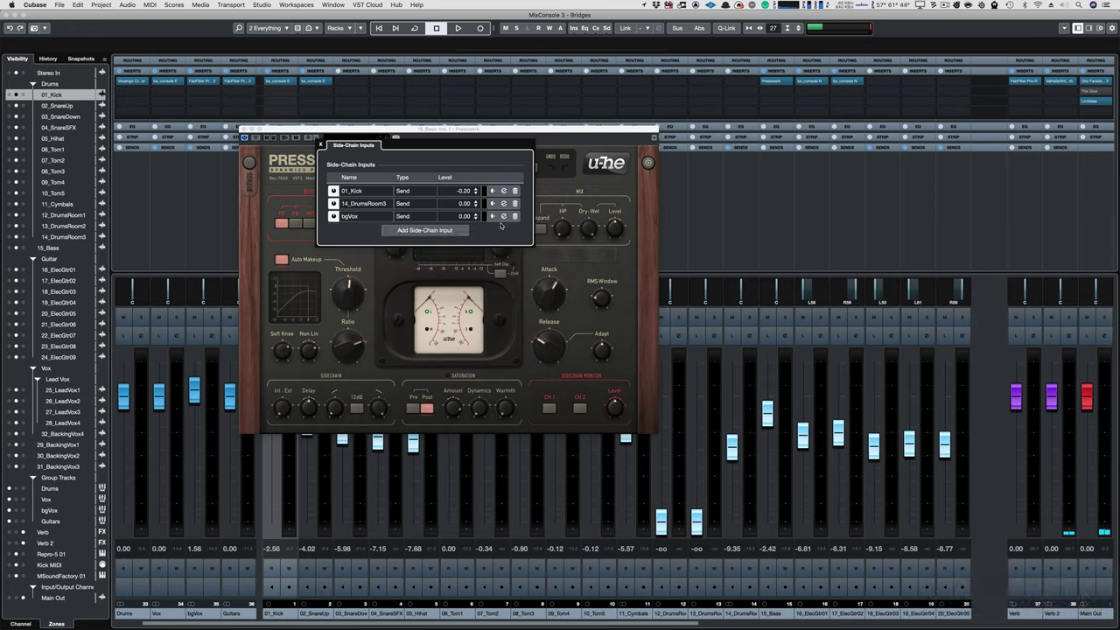
left_click(503, 216)
left_click_drag(698, 306, 710, 305)
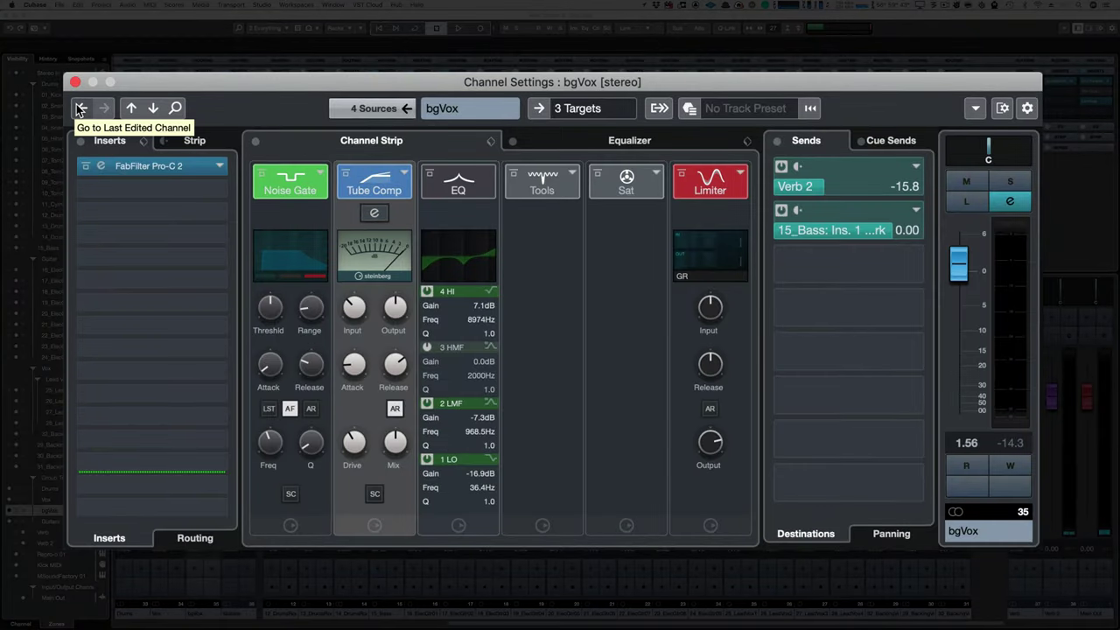
left_click(207, 161)
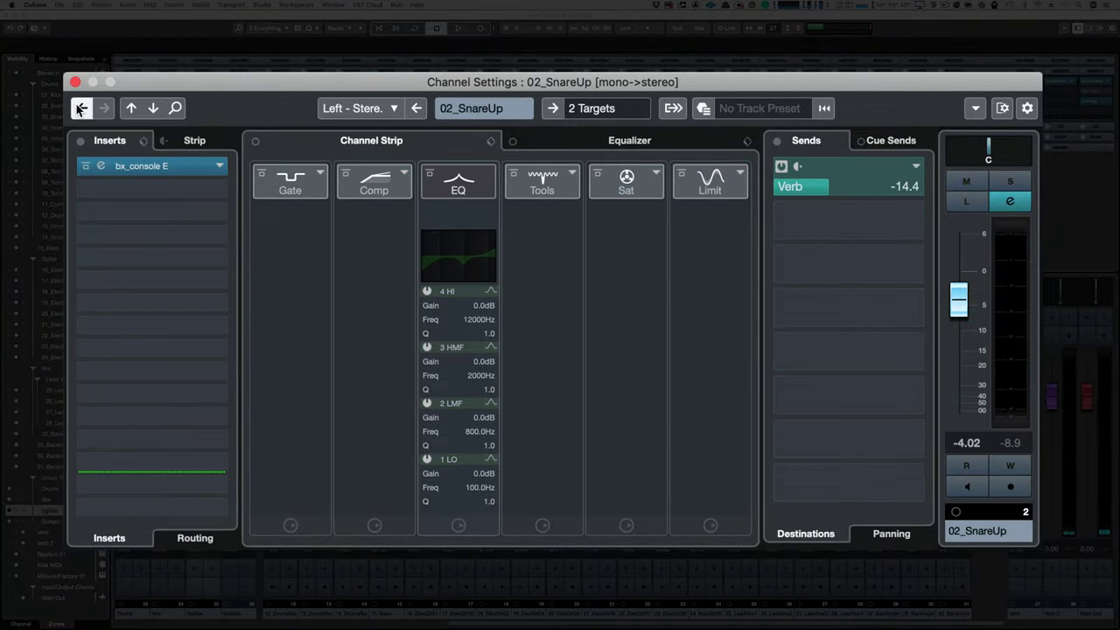
left_click(103, 108)
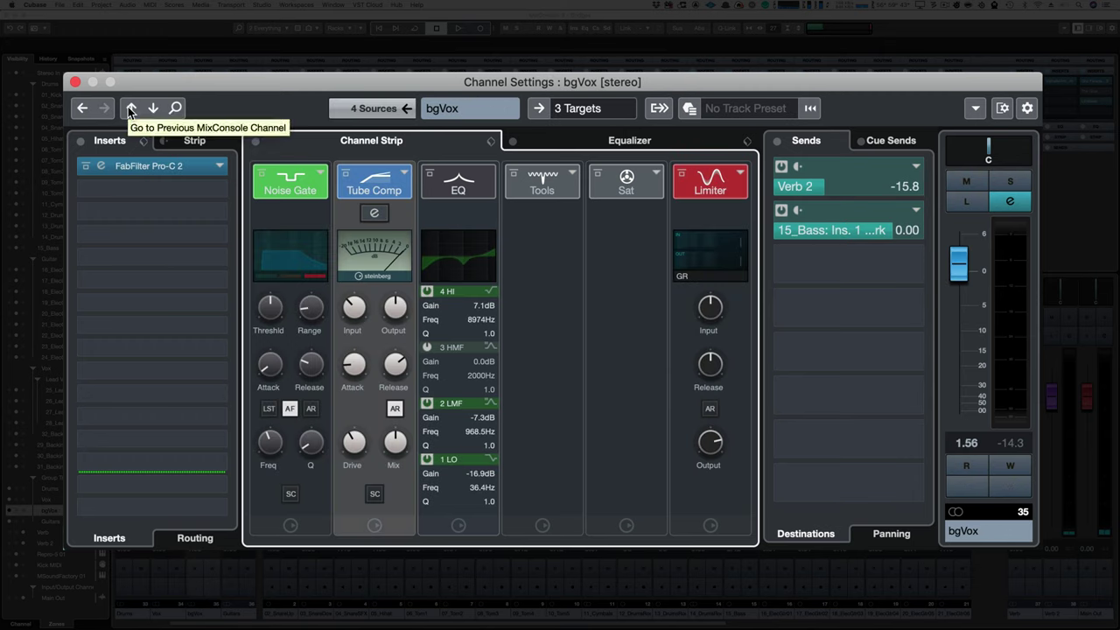
left_click(130, 109)
left_click(153, 108)
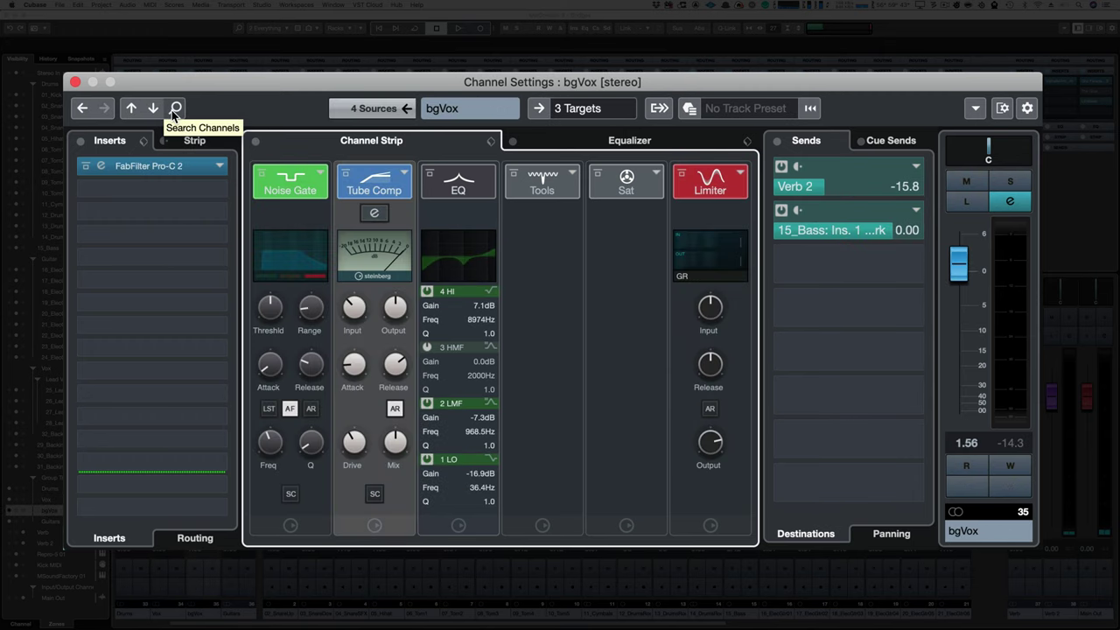
left_click(174, 111)
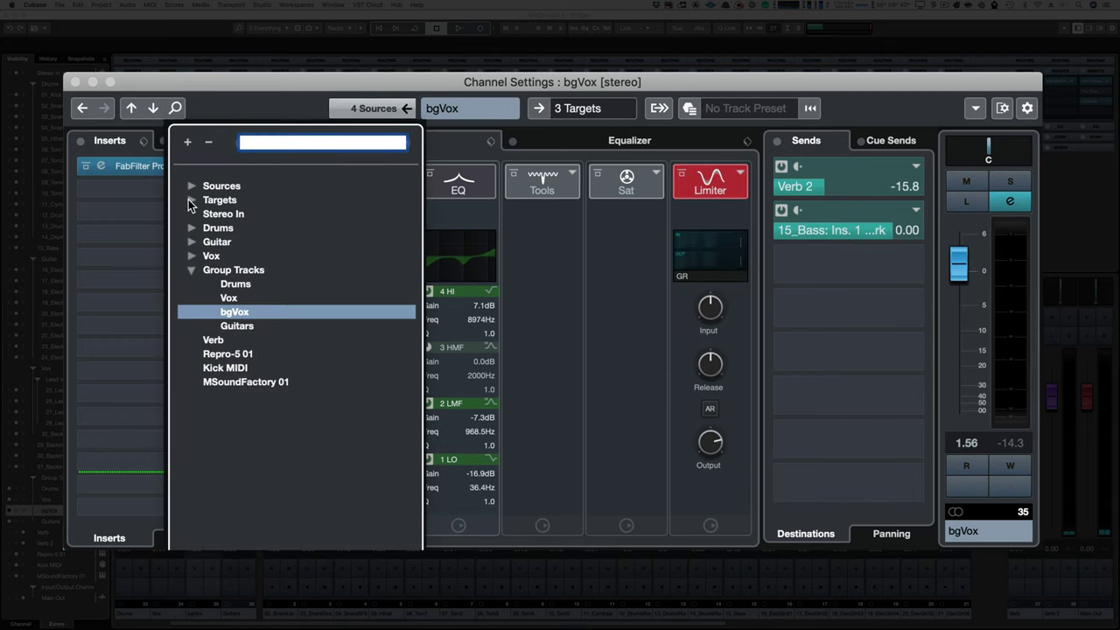
type("kick")
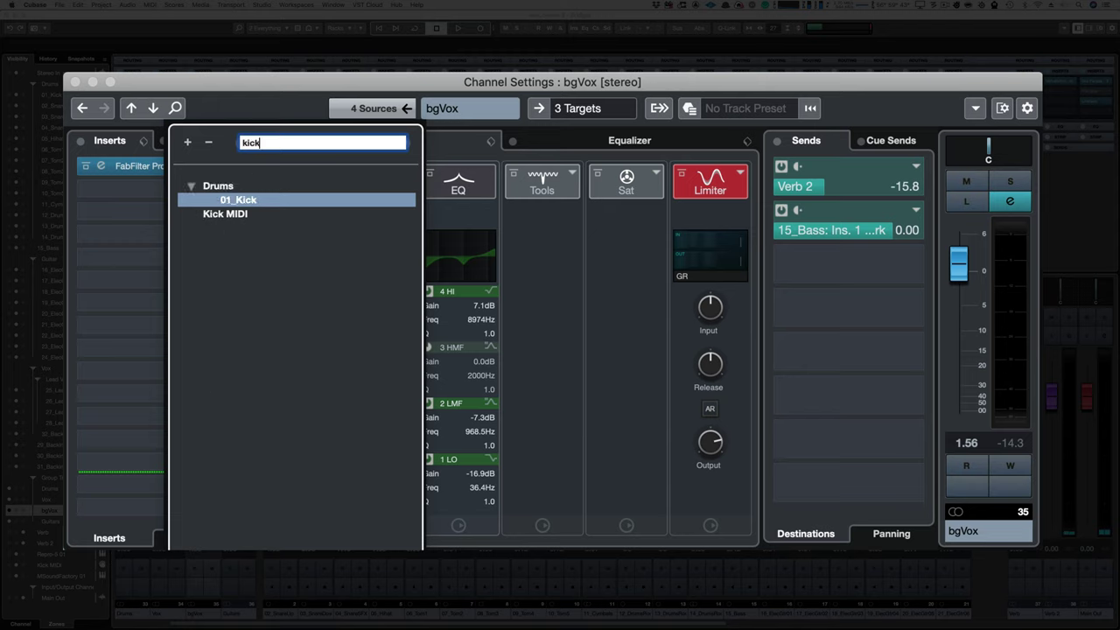
left_click(229, 102)
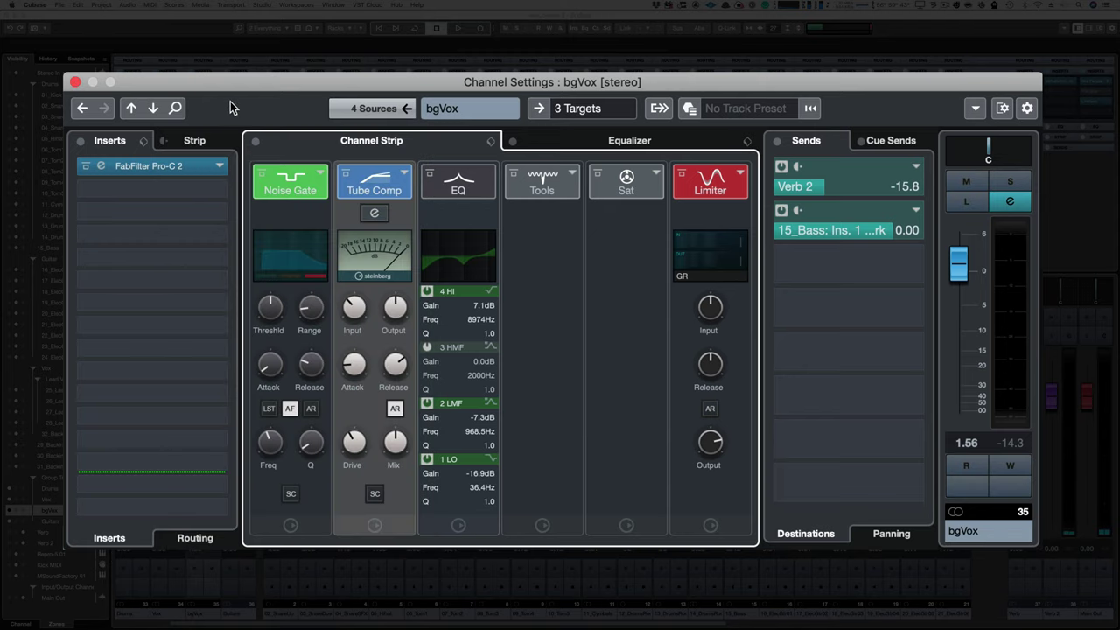
Show bgVox's channel strip module list and its full Equalizer curve and bands.
left_click(198, 140)
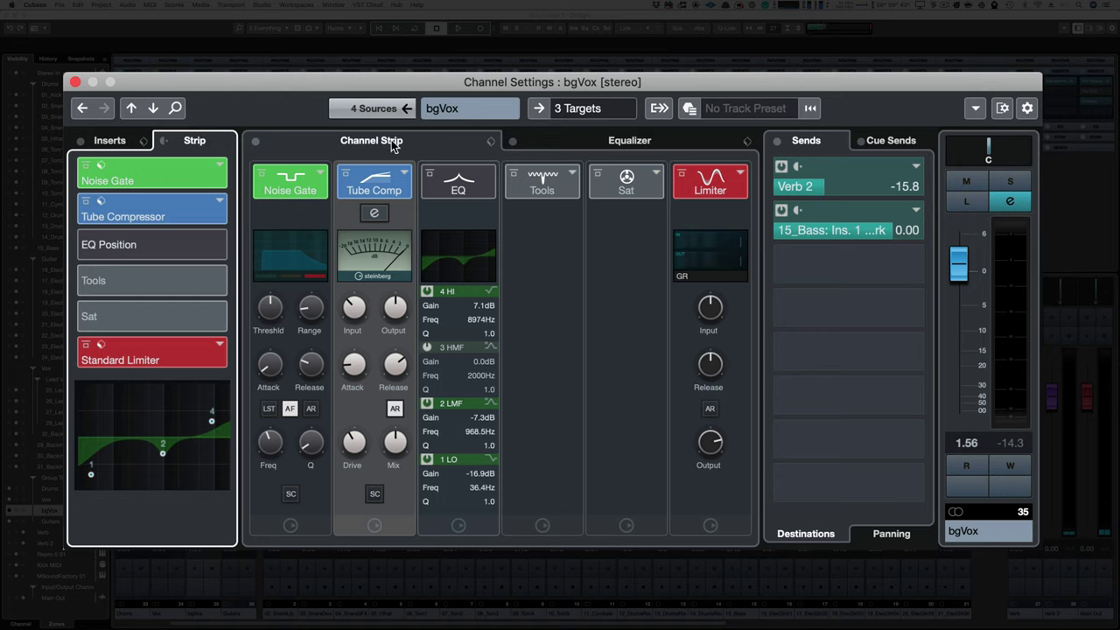
left_click(453, 145)
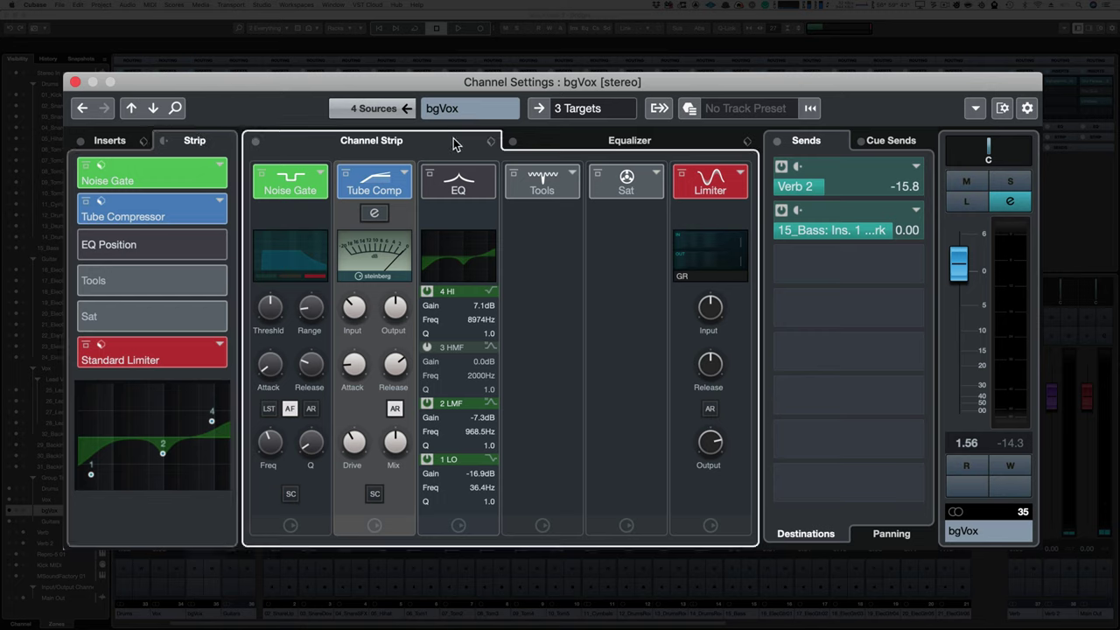
left_click(618, 143)
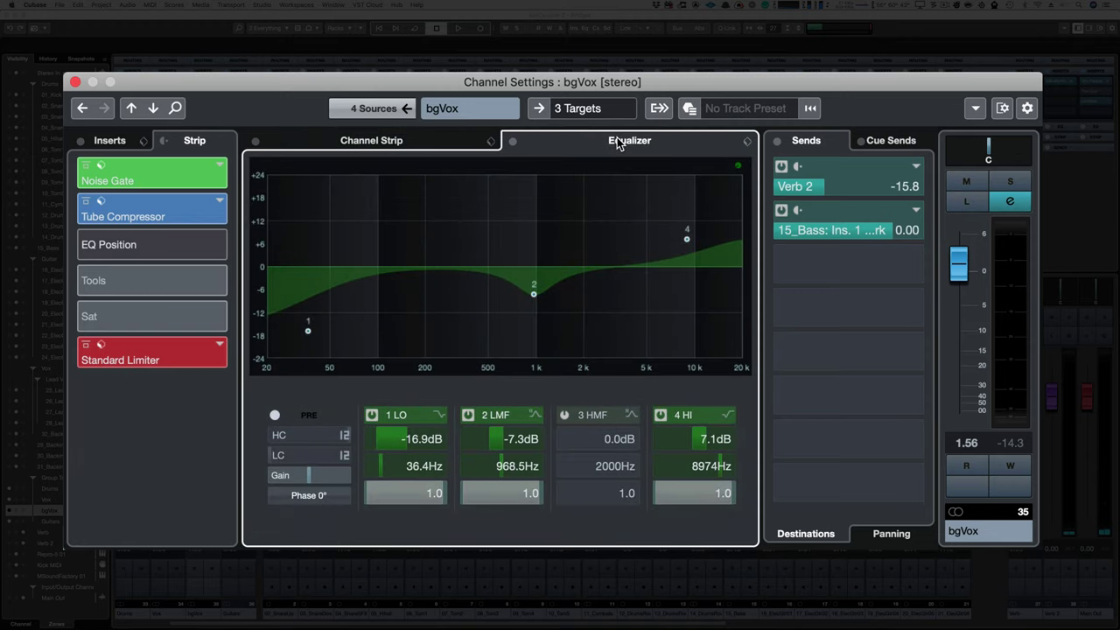
Display the send panning and four cue send levels, then raise bgVox's fader to 3.56.
left_click(813, 141)
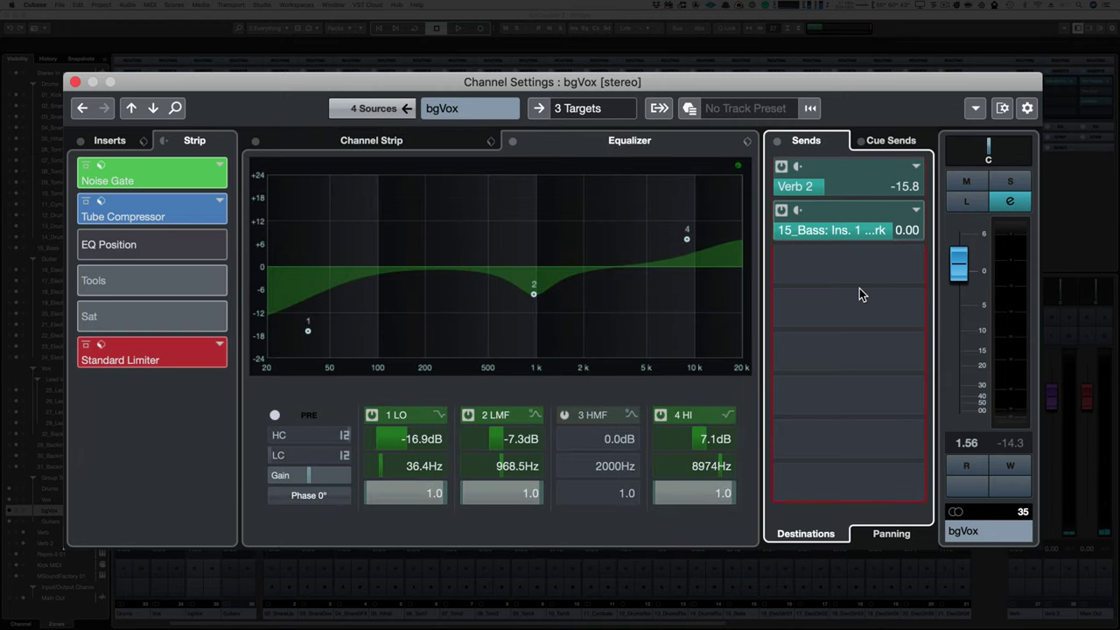
left_click(891, 535)
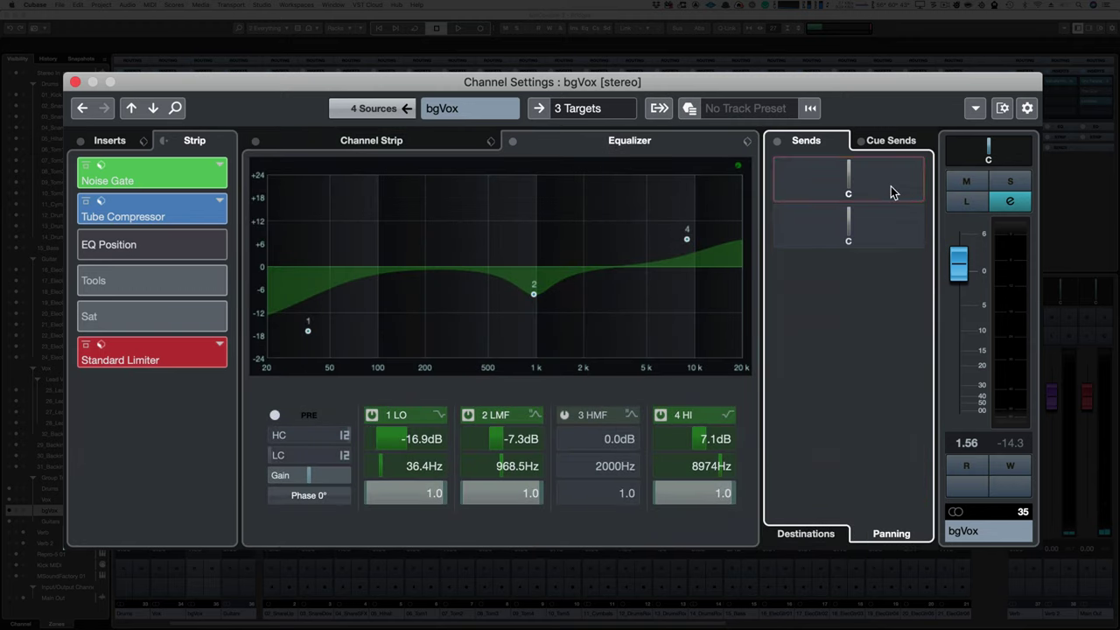
left_click(890, 142)
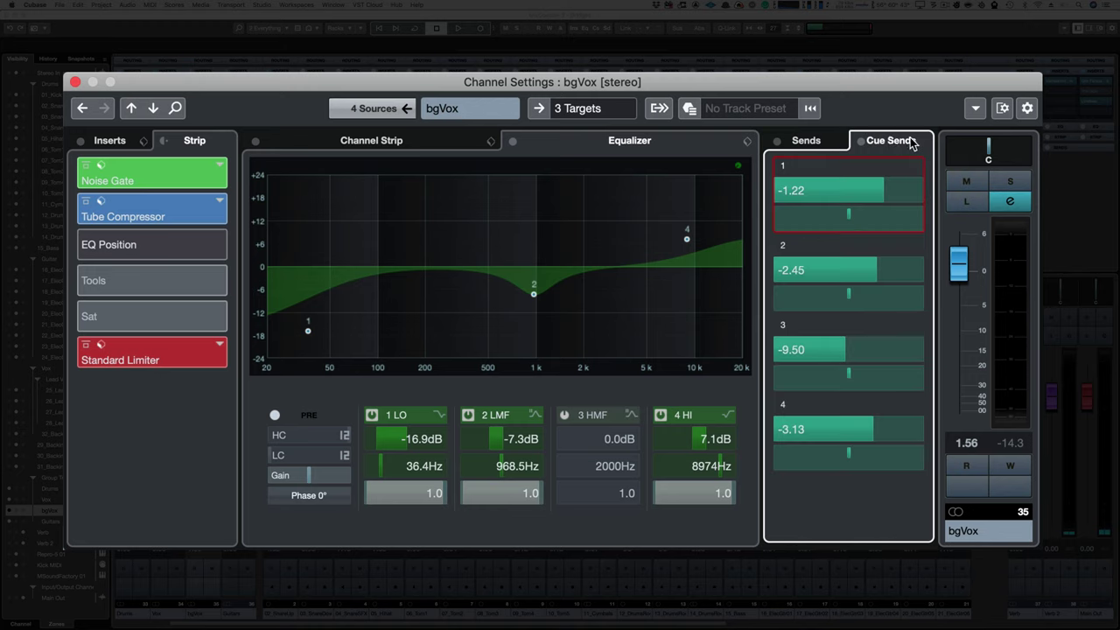
mouse_move(960, 270)
left_mouse_down()
mouse_move(960, 291)
mouse_move(963, 255)
left_mouse_up()
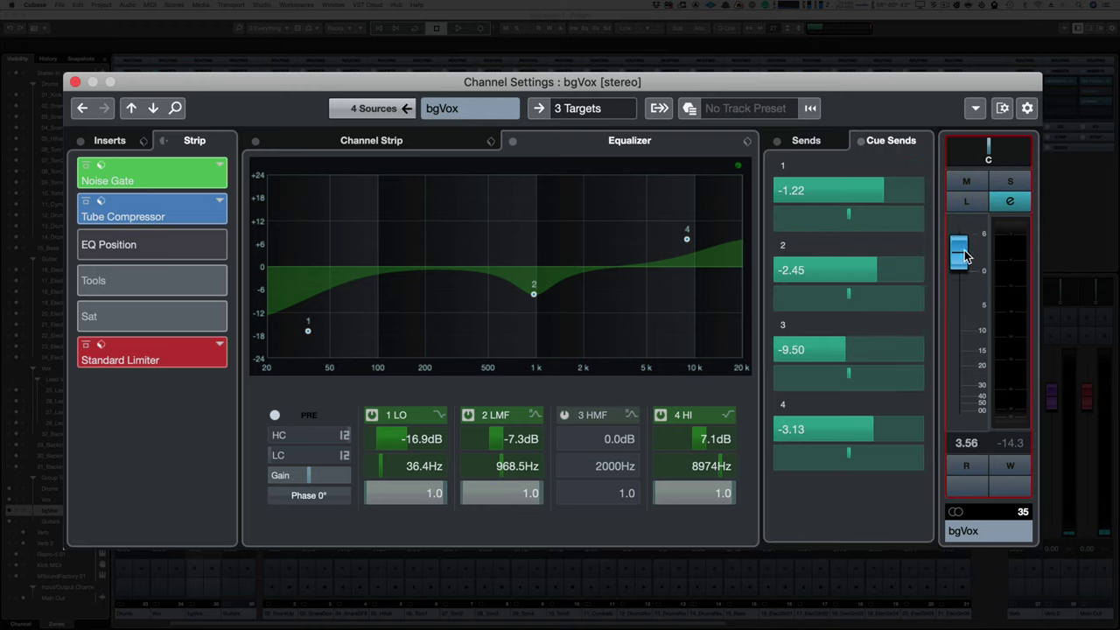
Check the 4 source channels feeding bgVox and the 3 targets it routes to.
left_click(408, 109)
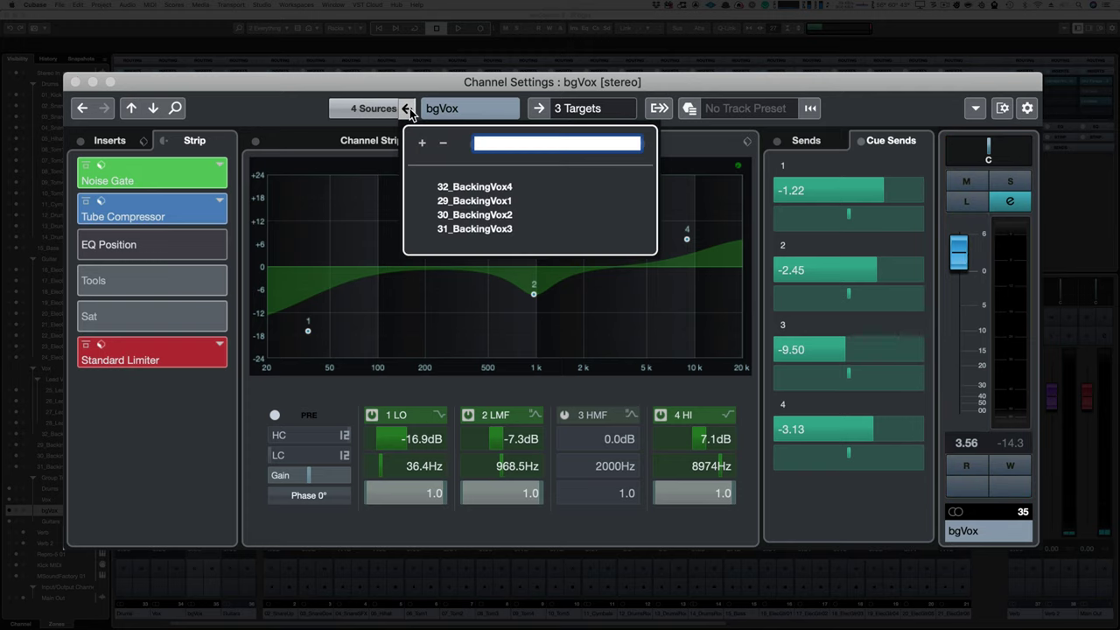
left_click(408, 110)
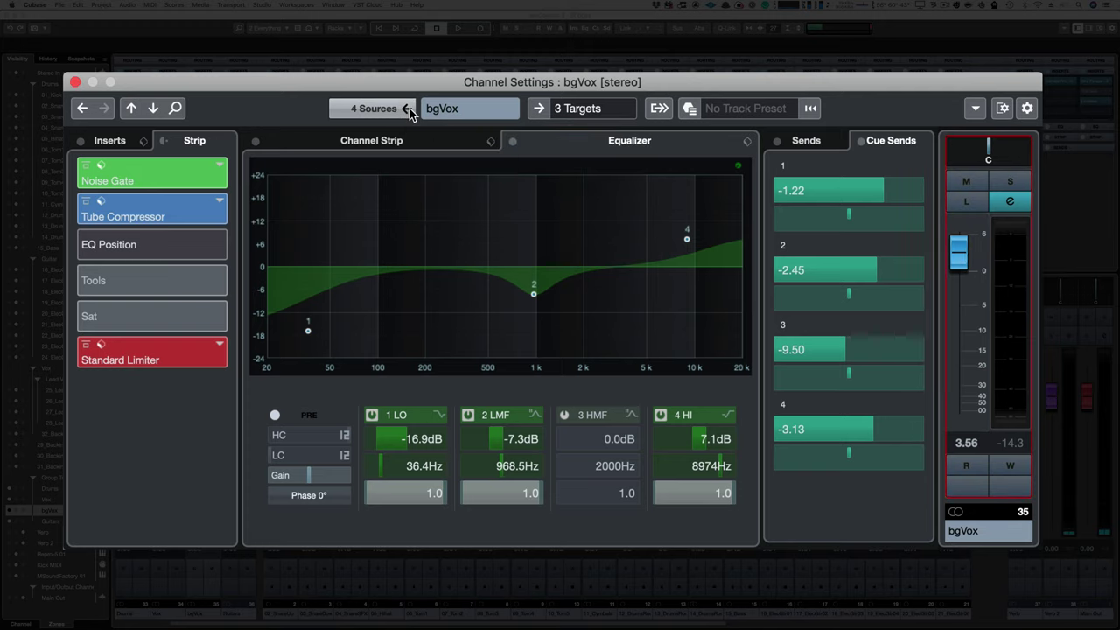
left_click(539, 108)
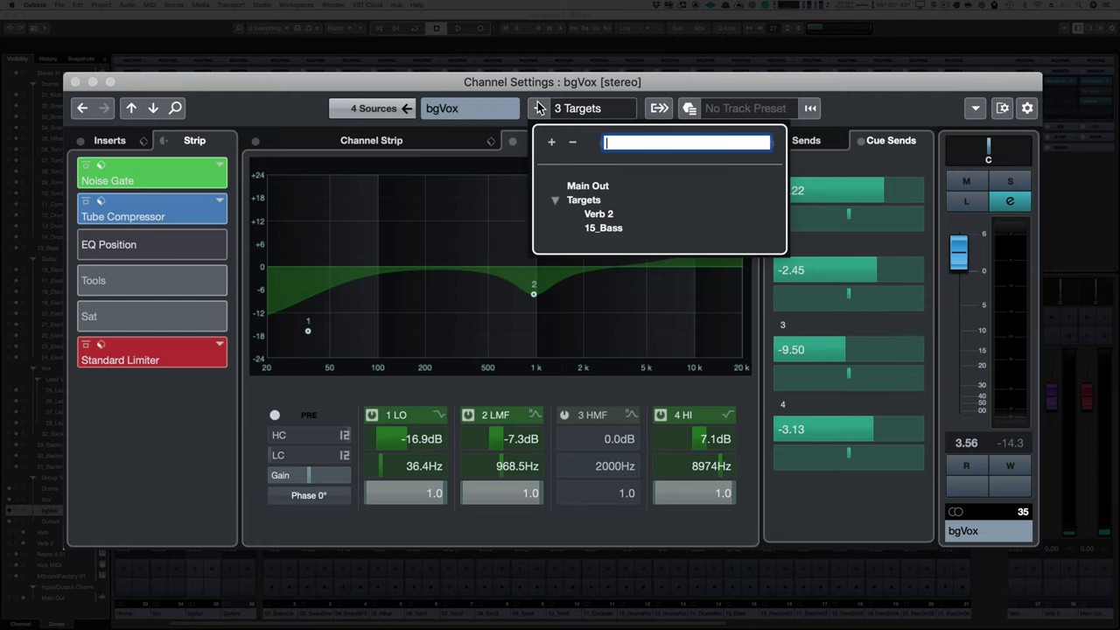
left_click(661, 107)
Show the Main Out output strip beside bgVox and glance at the track preset options.
left_click(659, 108)
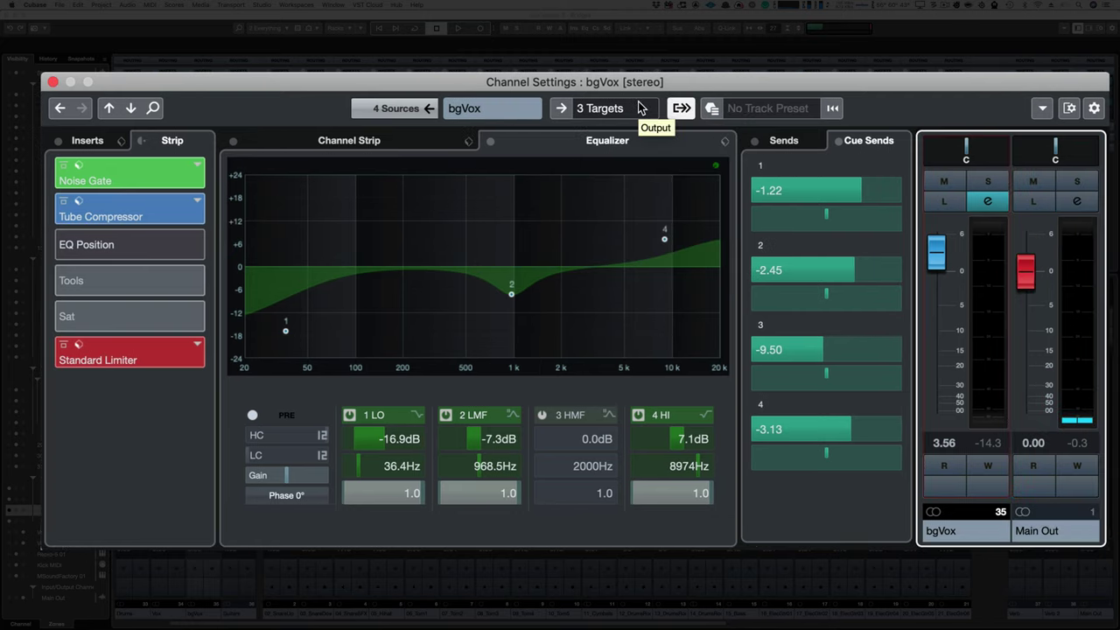
left_click(711, 108)
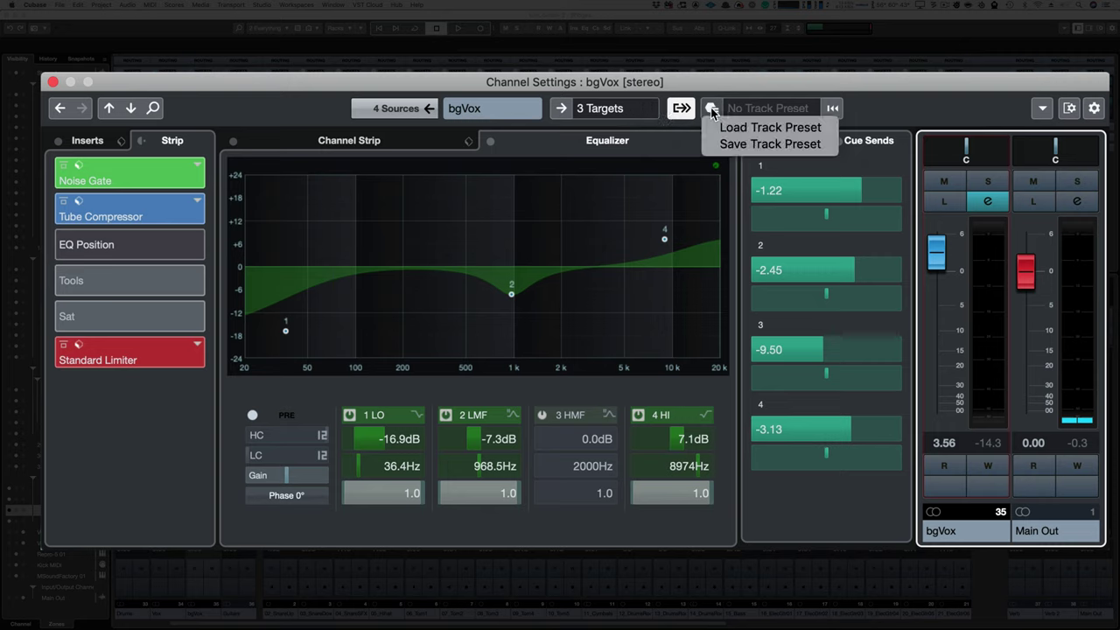
left_click(924, 102)
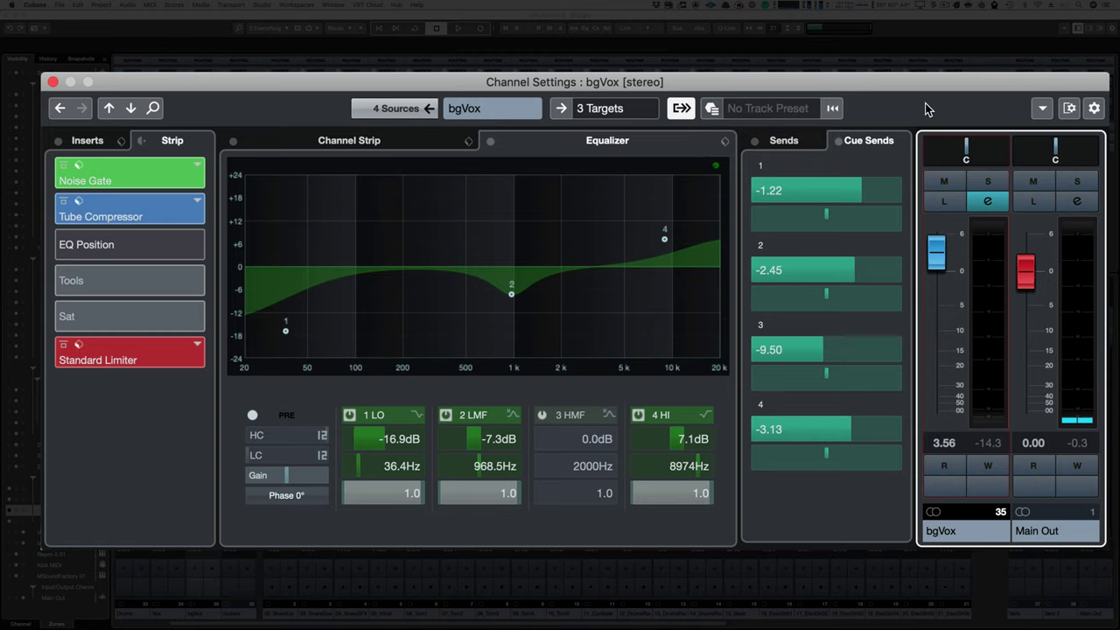